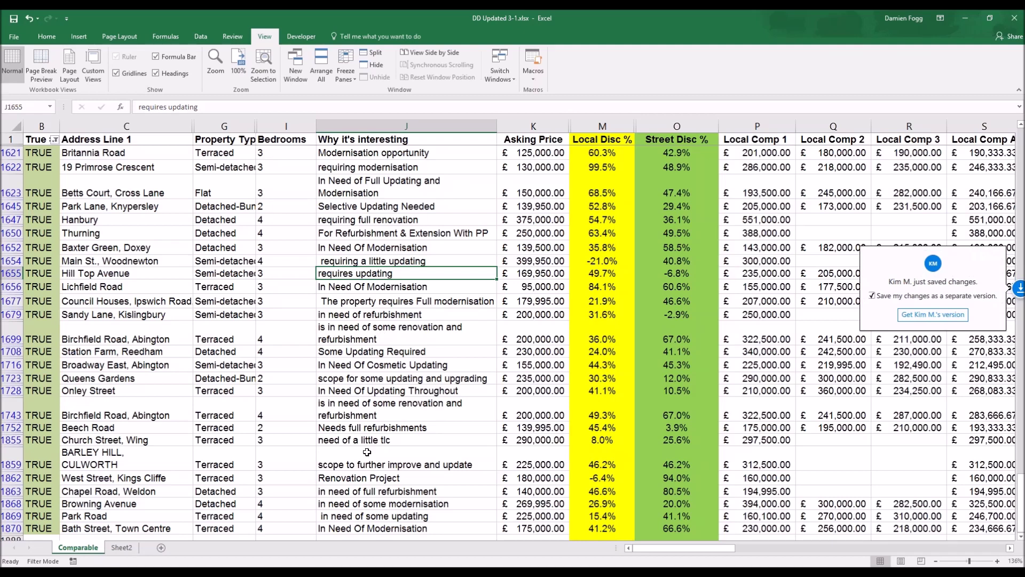
scroll(366, 452, down, 1)
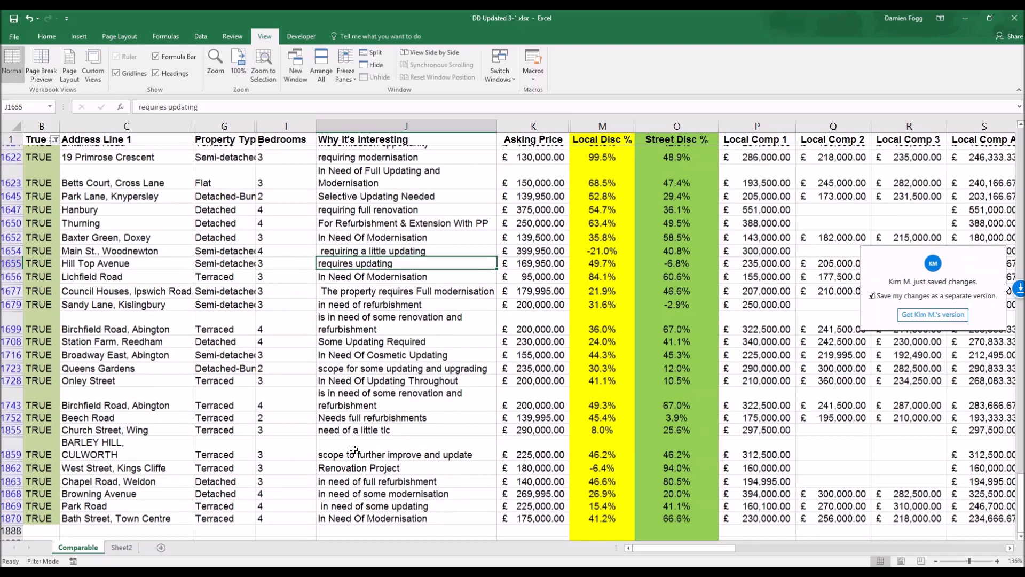
scroll(353, 451, up, 1)
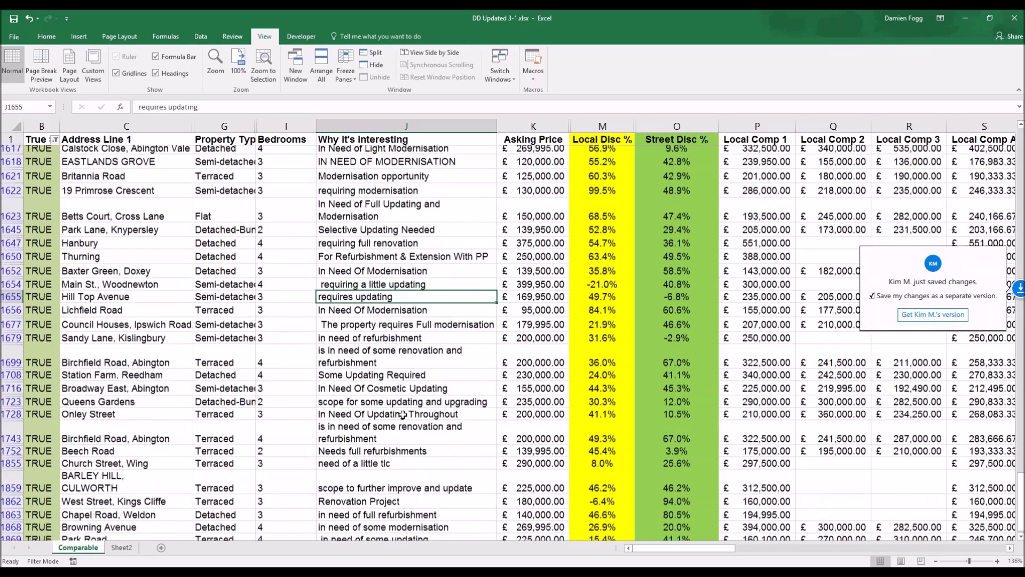
scroll(404, 415, down, 2)
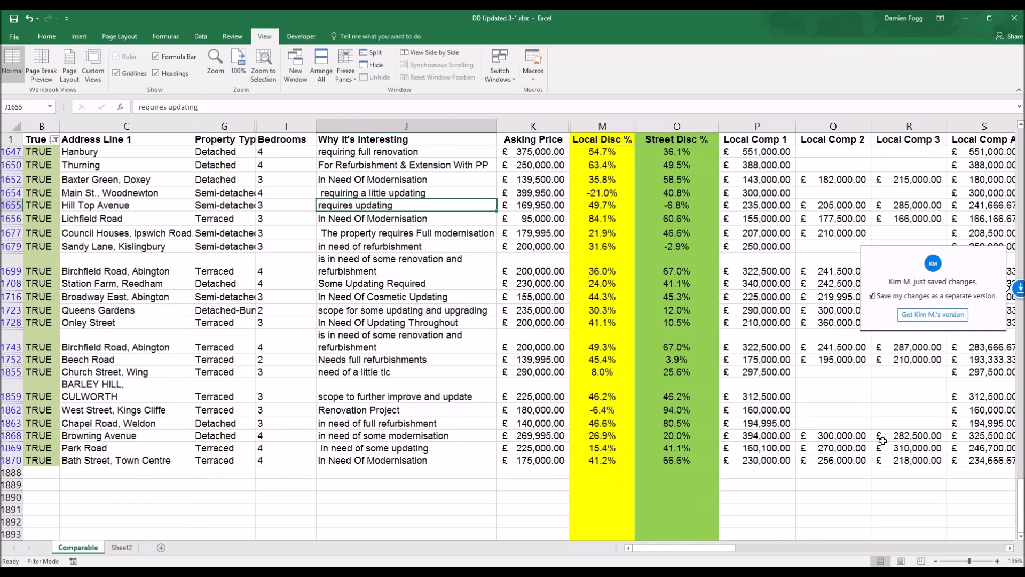
Step: Switch to Rightmove in the browser and look through all the photos of the £100,000 Eastlands Close semi-detached house in Stafford
key(alt+Tab)
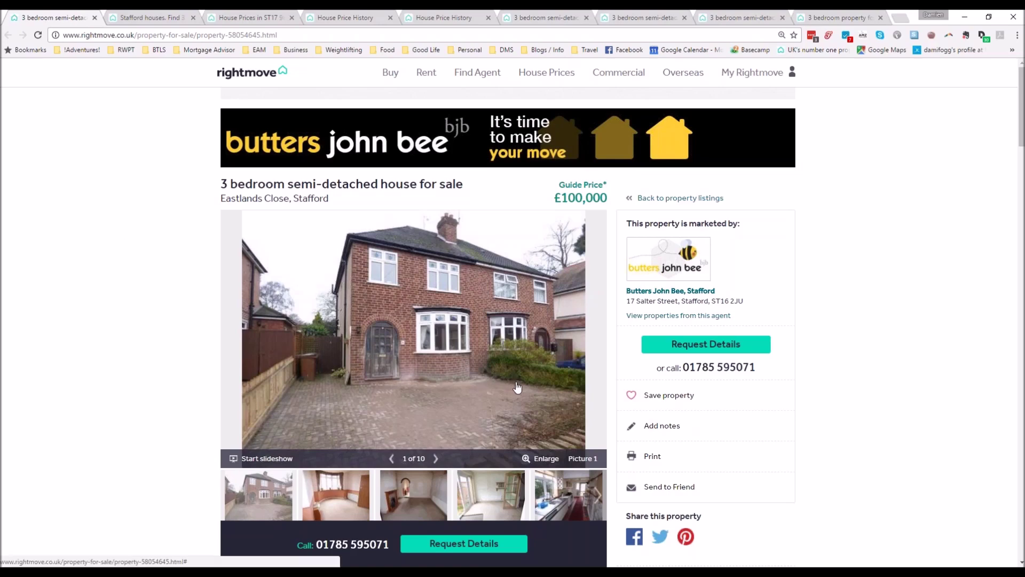
click(565, 364)
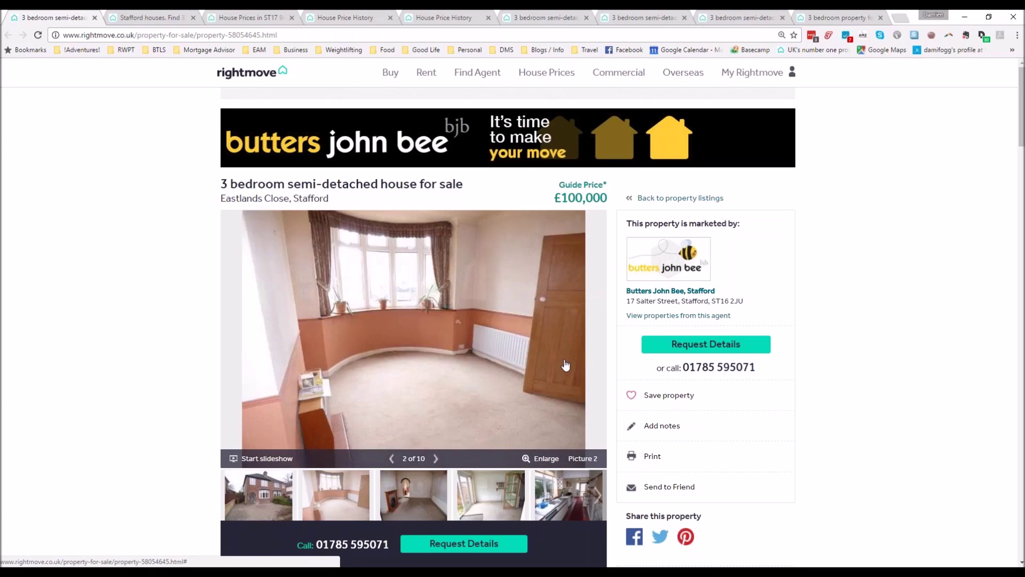
click(565, 365)
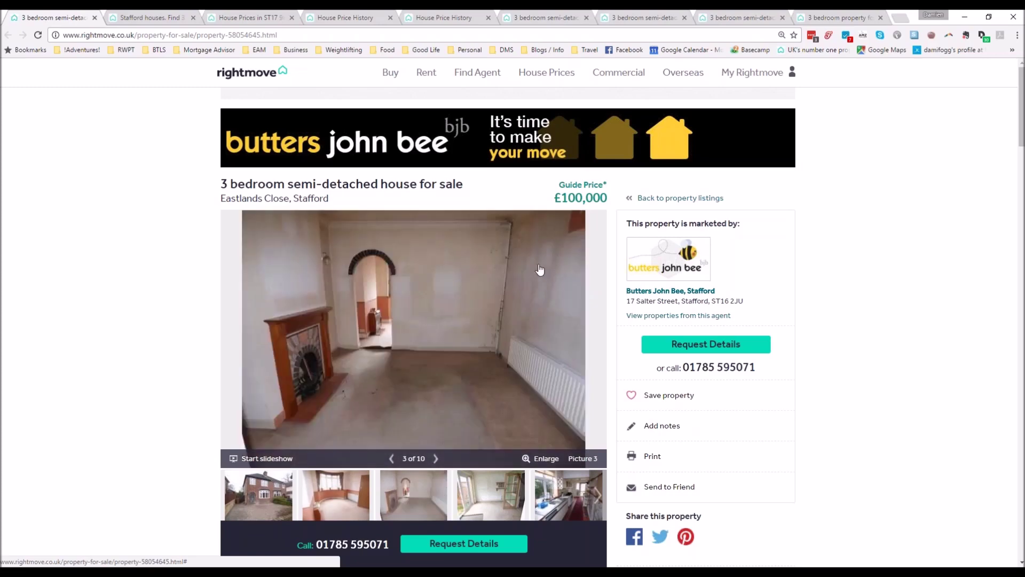
click(545, 374)
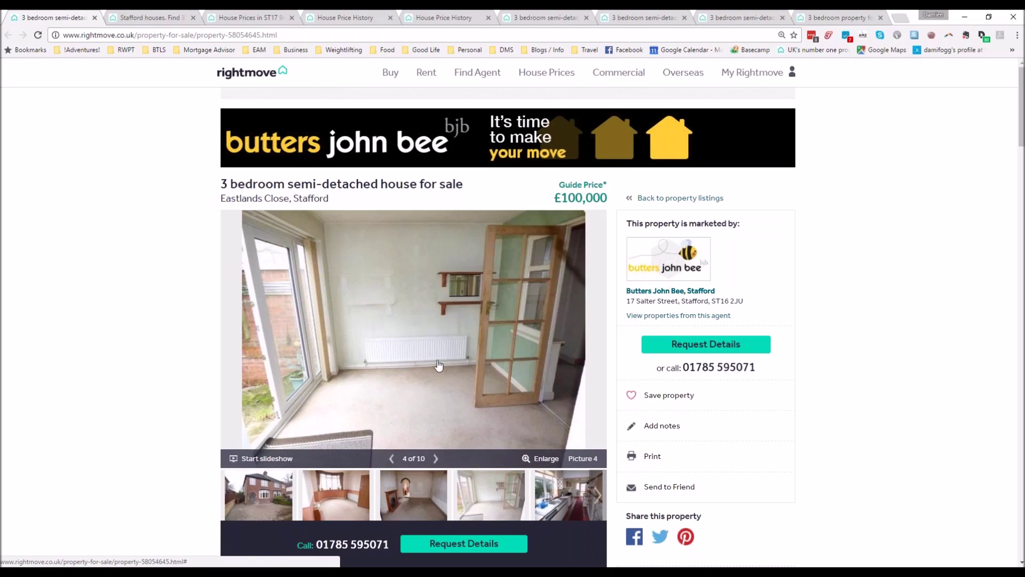
click(544, 388)
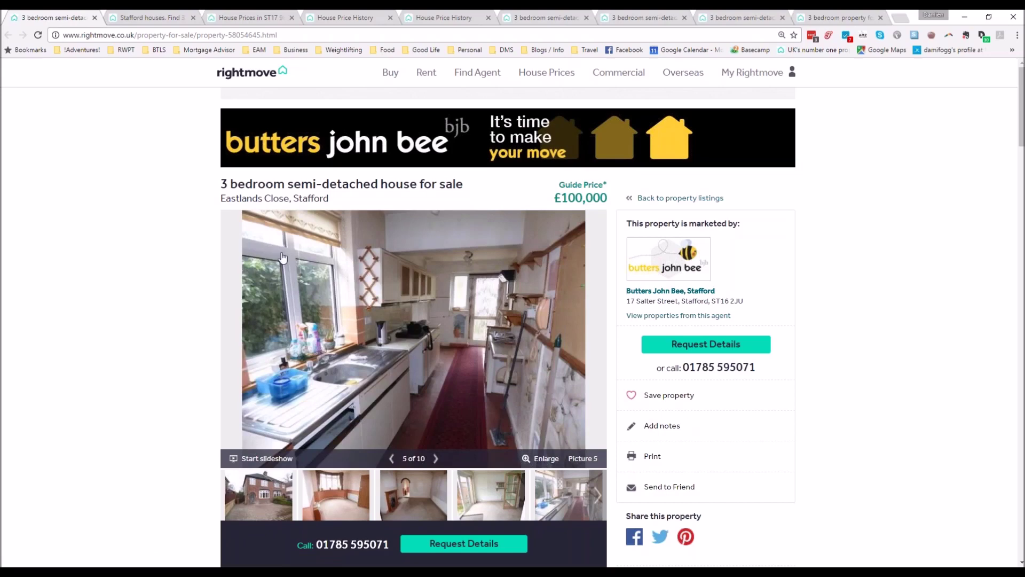
click(523, 372)
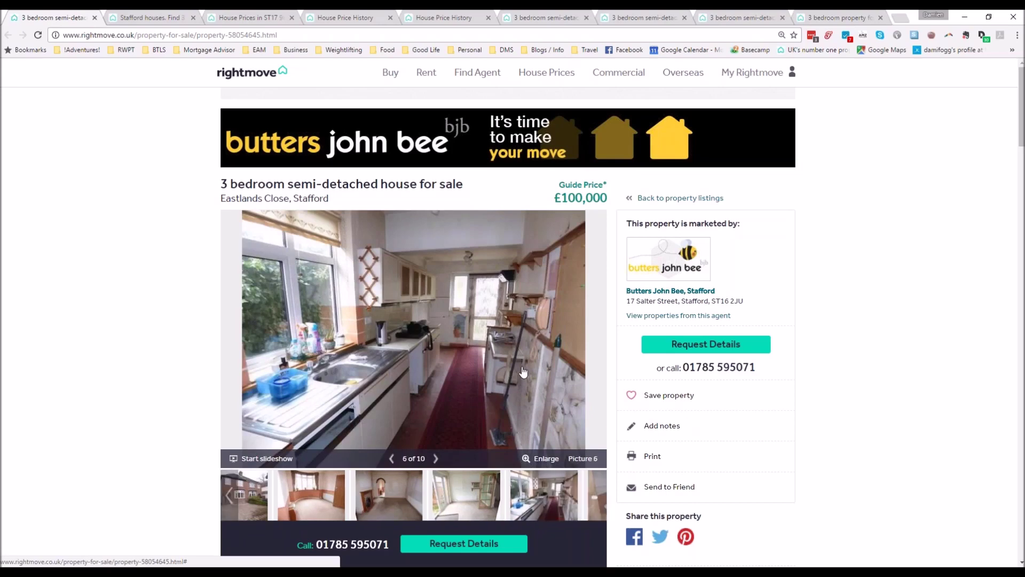
click(523, 372)
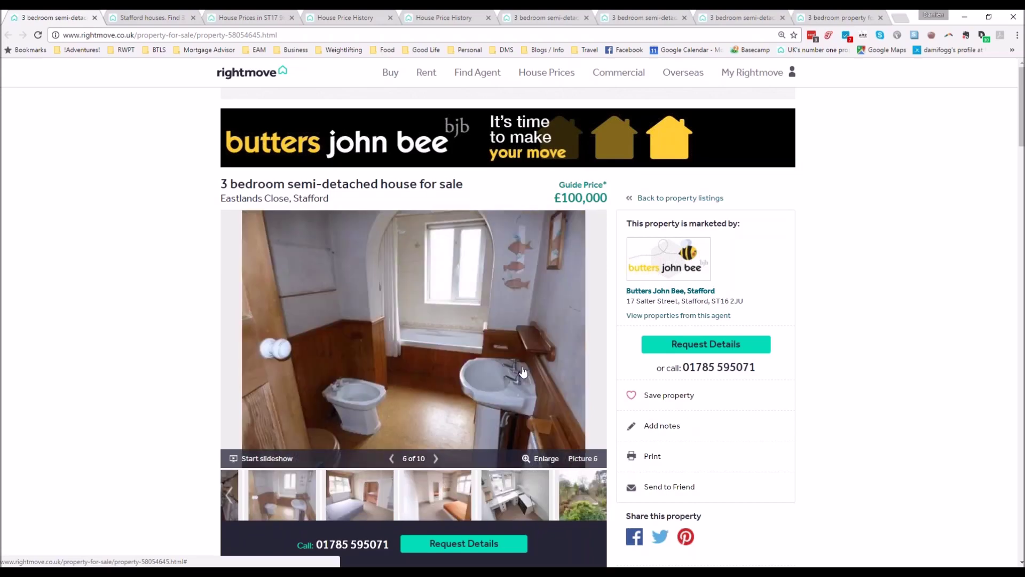
click(523, 372)
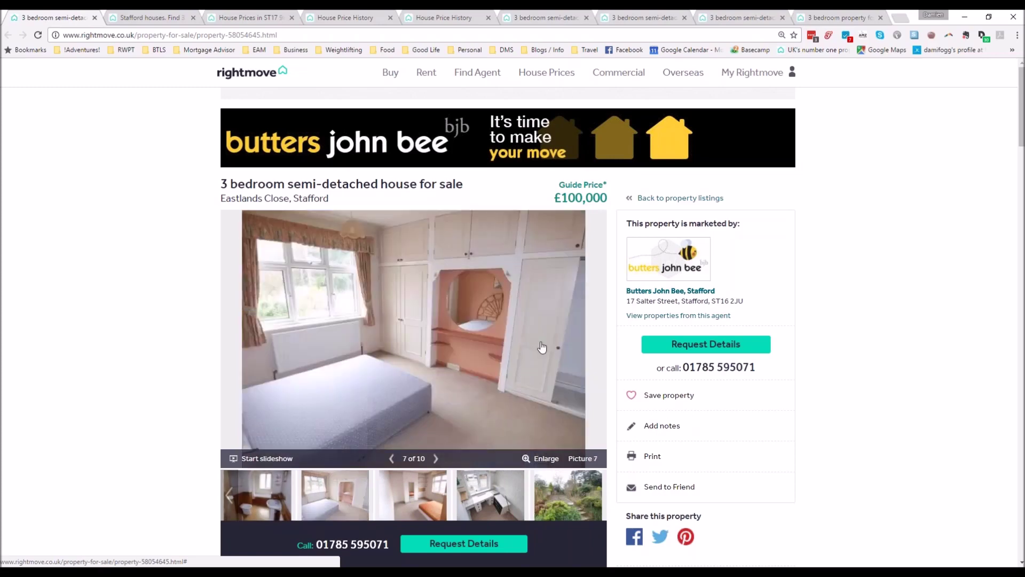
click(542, 347)
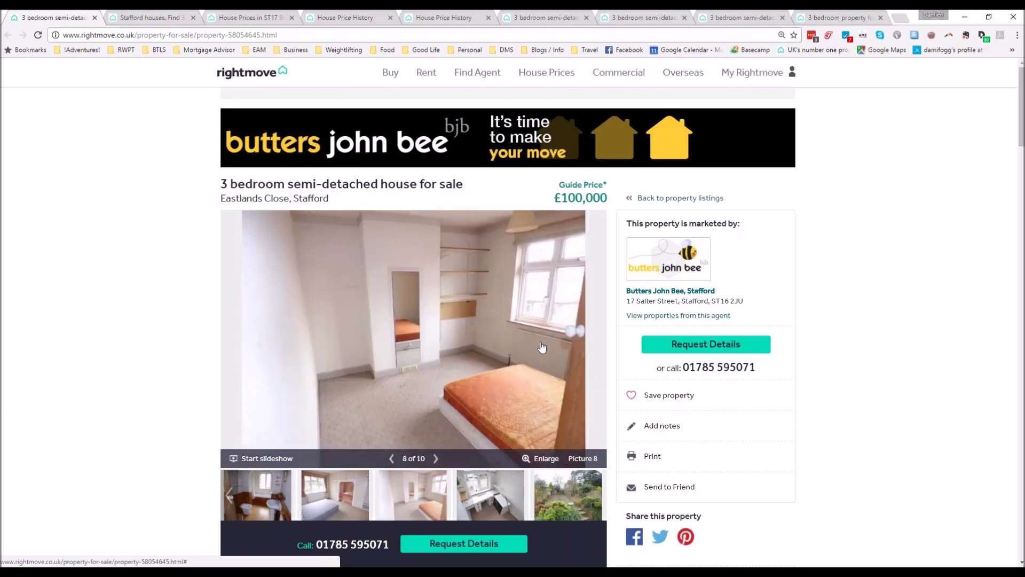
click(542, 347)
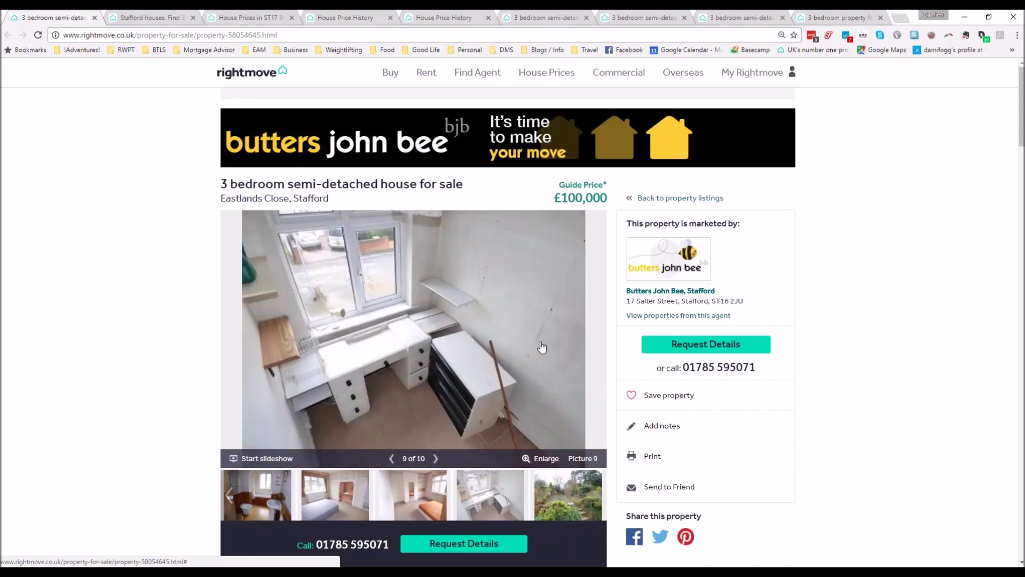
click(542, 347)
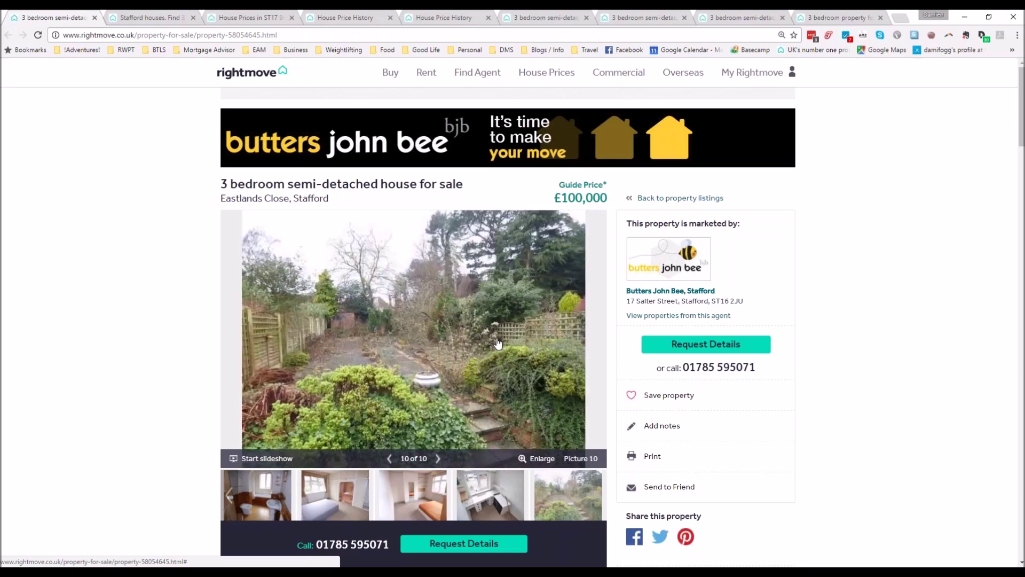
click(526, 350)
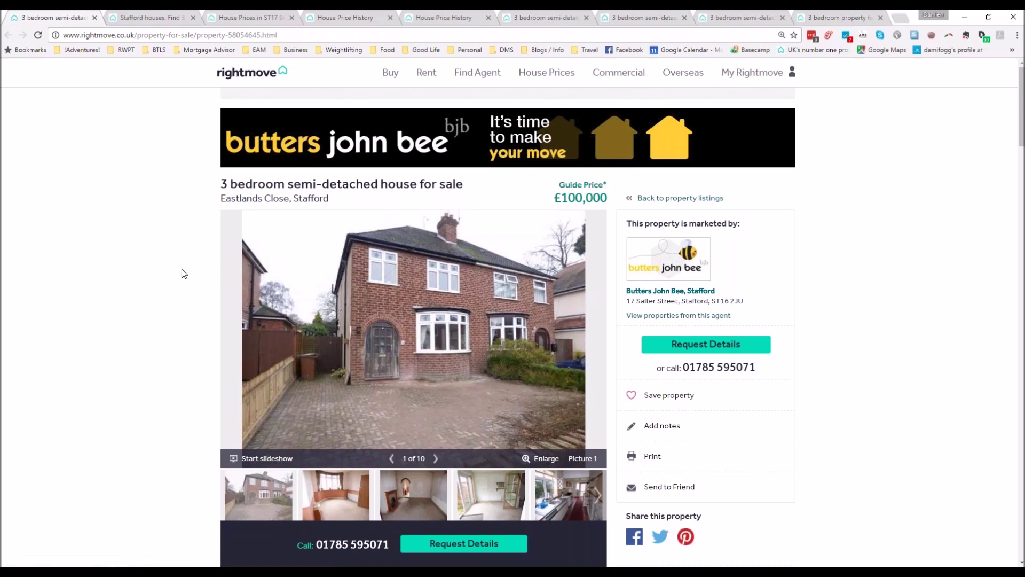
Step: On the map of 3 bedroom houses for sale in Stafford, inspect the Eastlands Close listing and the nearby Eastlands listing
click(151, 15)
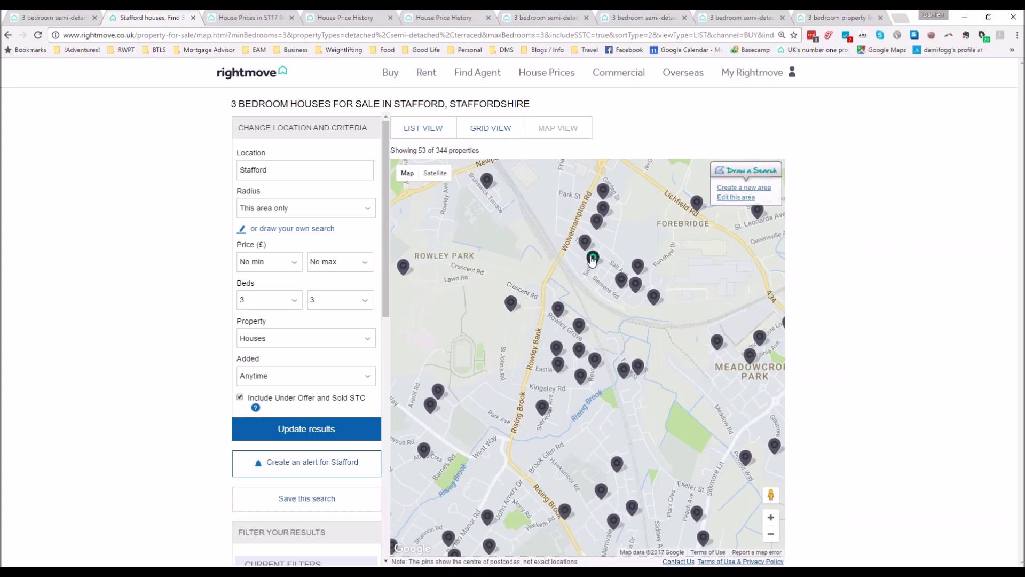
click(511, 302)
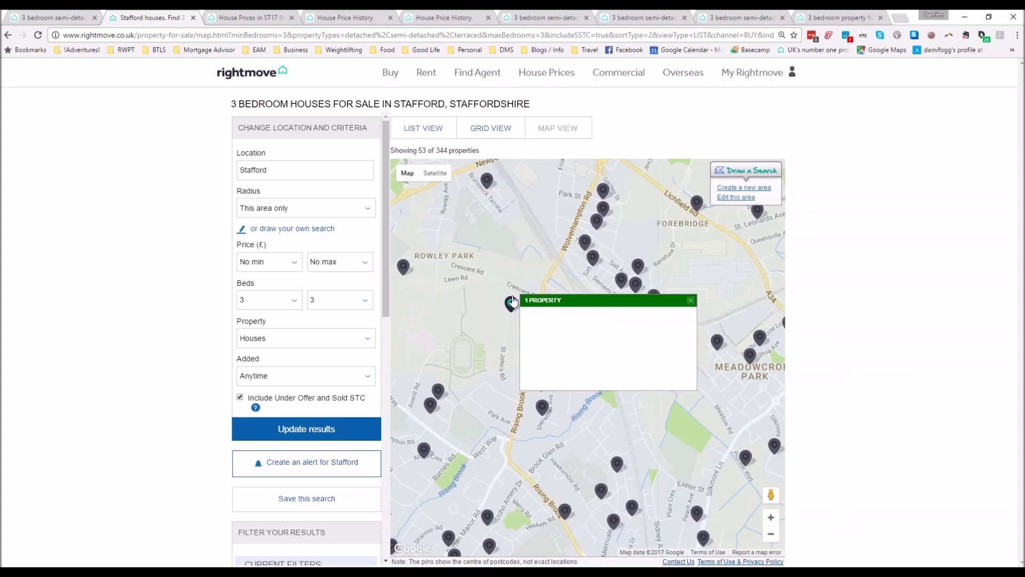
click(585, 241)
click(528, 235)
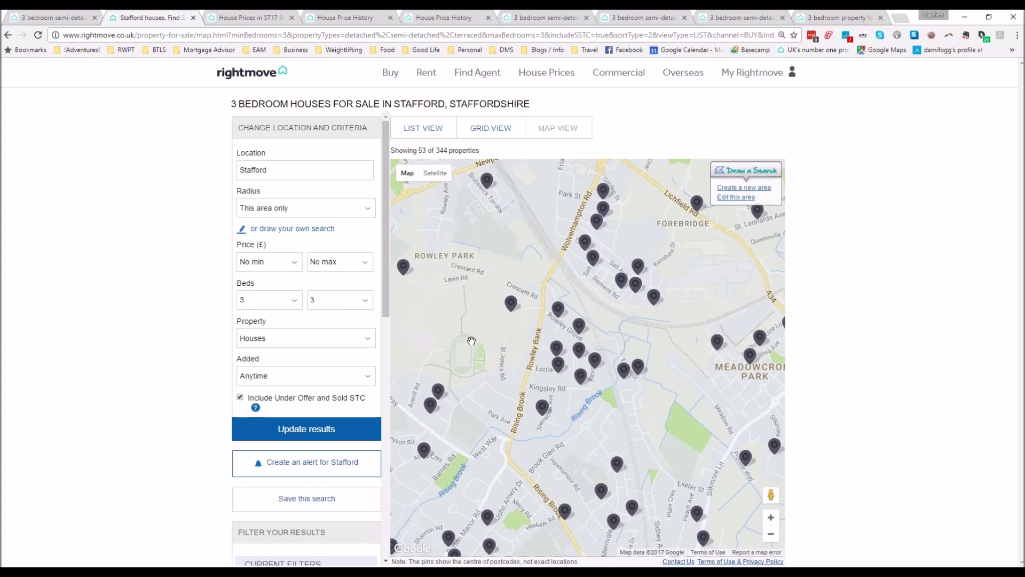
click(556, 350)
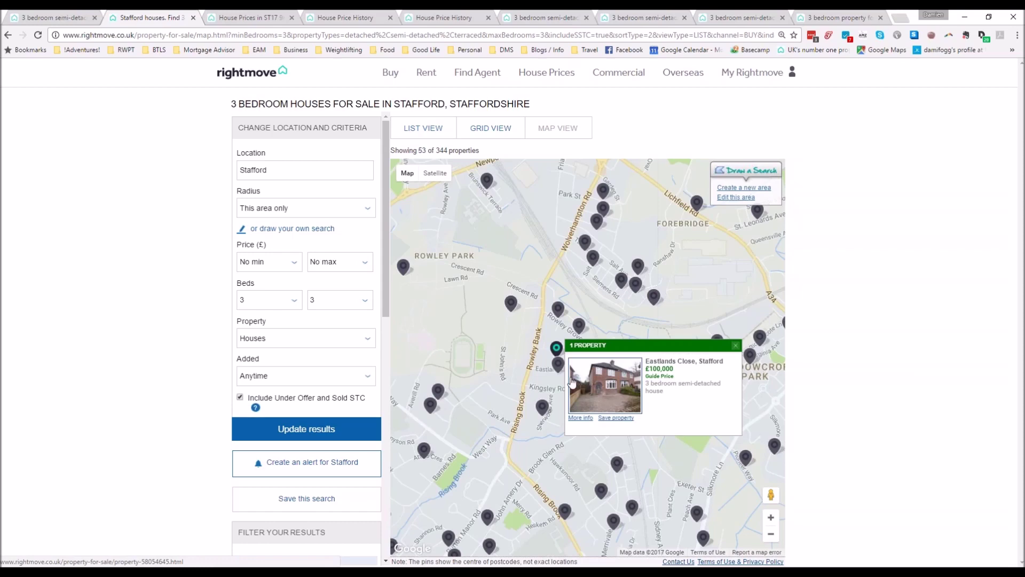
click(558, 366)
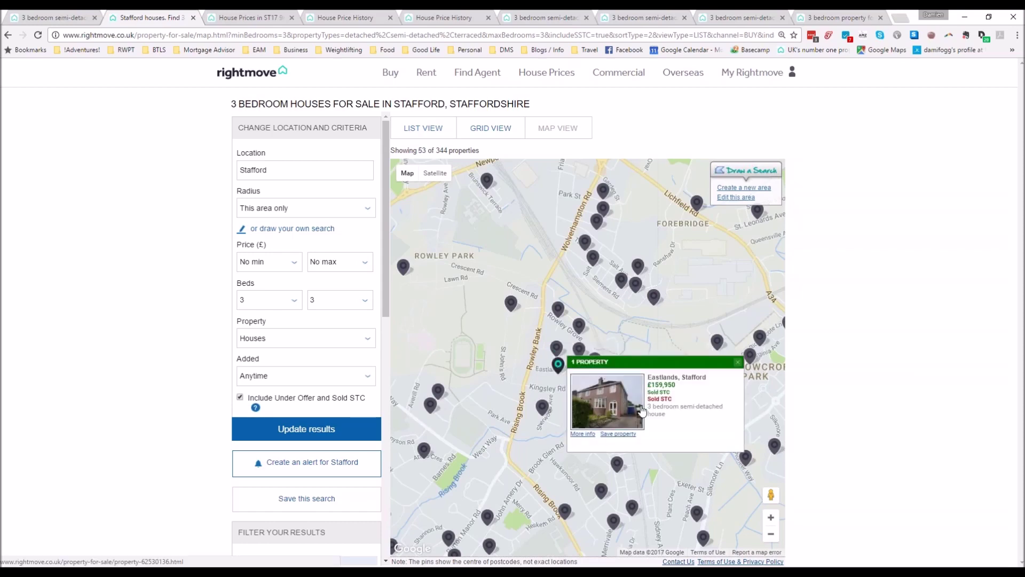
click(485, 247)
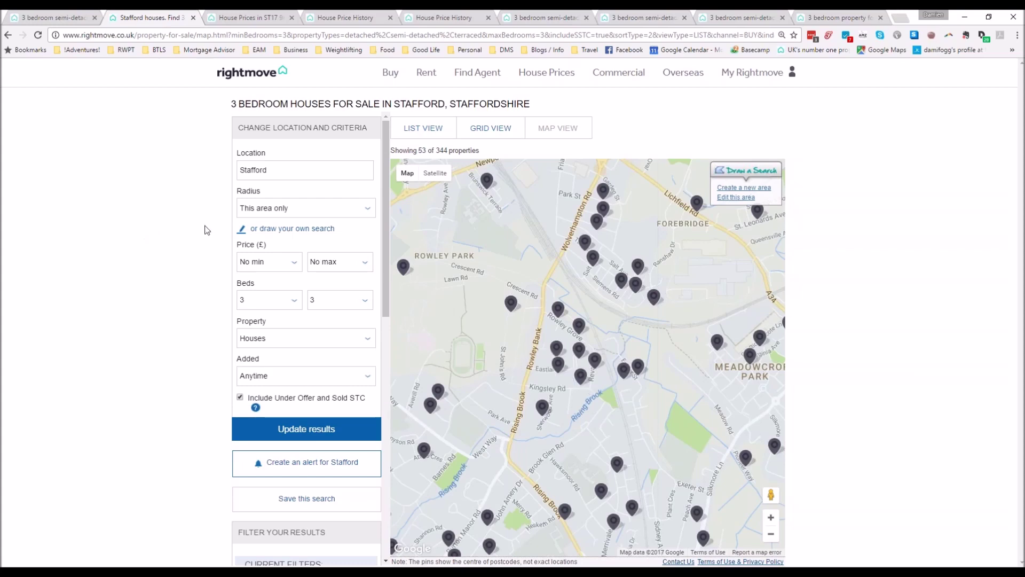
Step: Check the Eastlands Close sold prices and the price history of the house sold for £183,000, with the bookmarks bar hidden
click(244, 16)
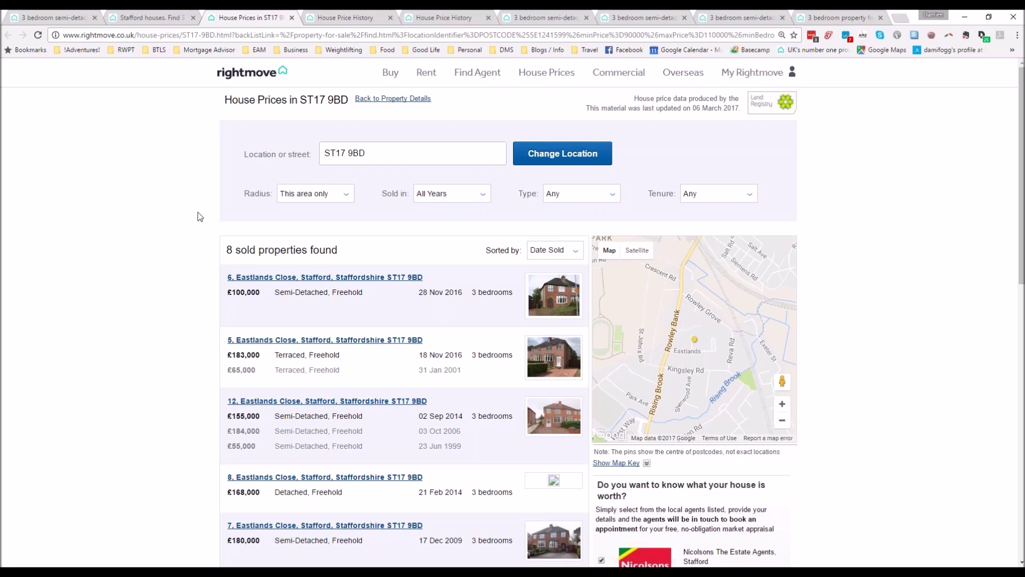
click(345, 18)
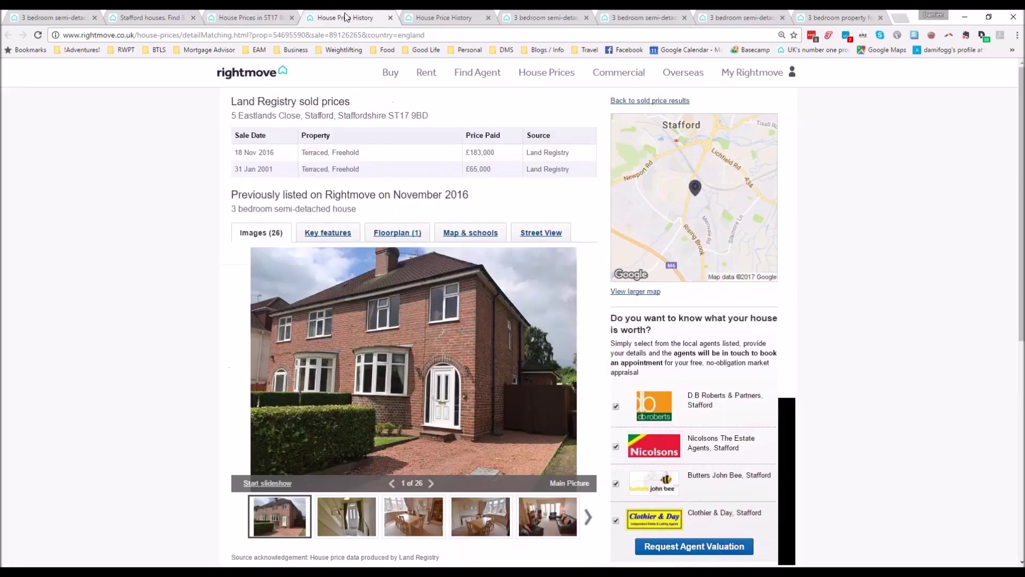
key(ctrl+shift+b)
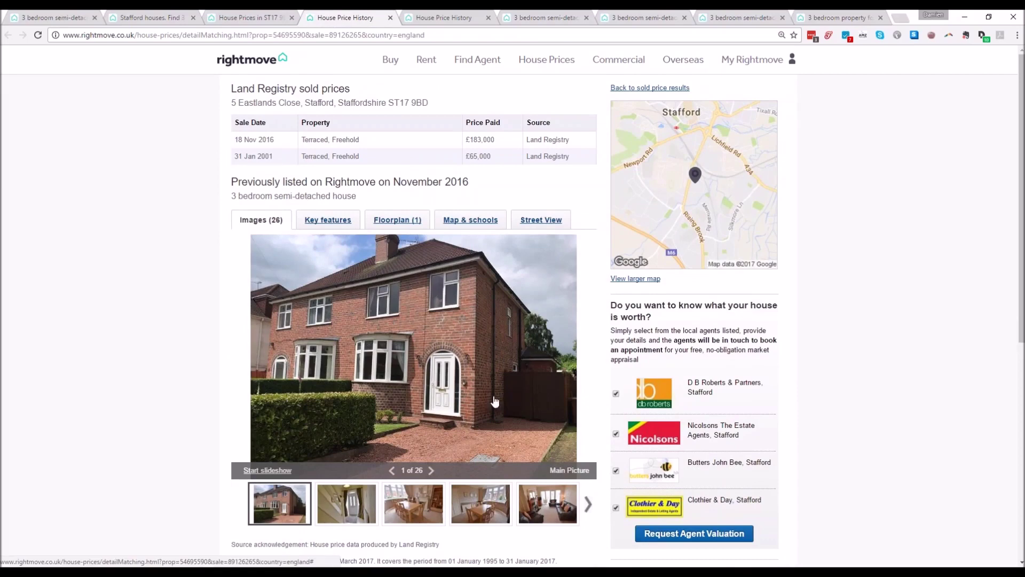
Step: Look through the photos of the Eastlands Close house sold for £183,000, from the hallway to the third bedroom
click(523, 377)
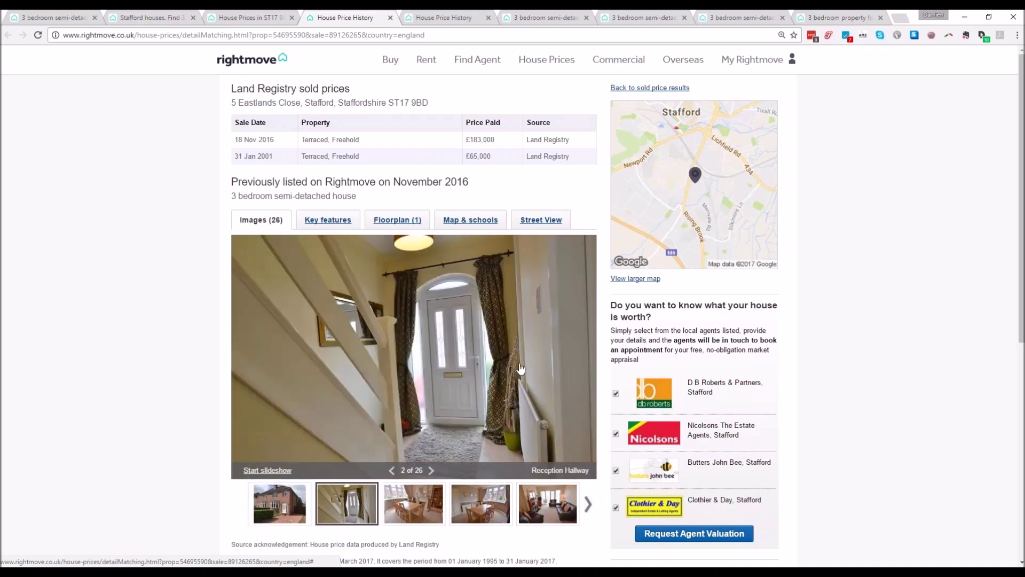
click(521, 369)
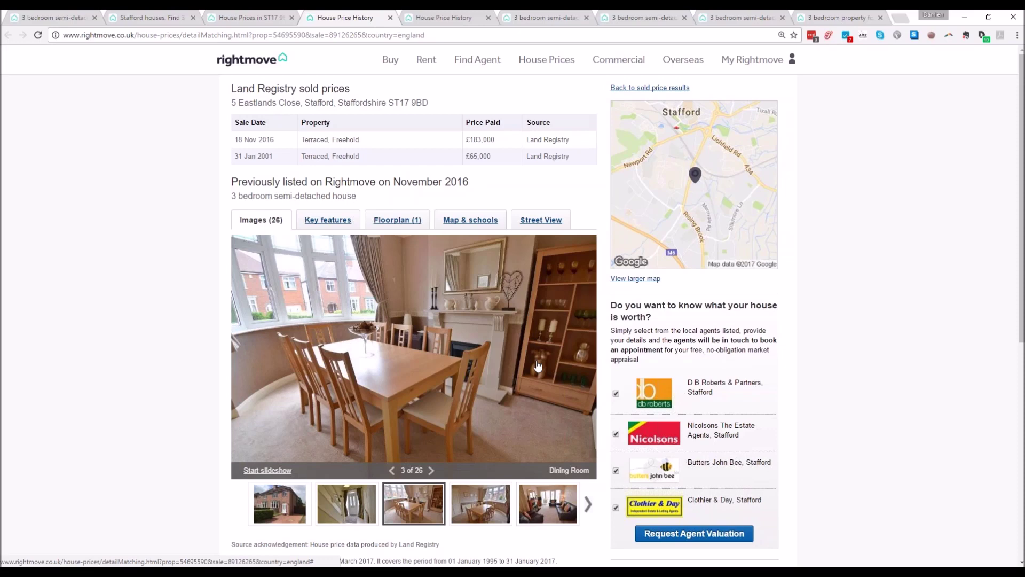
click(537, 366)
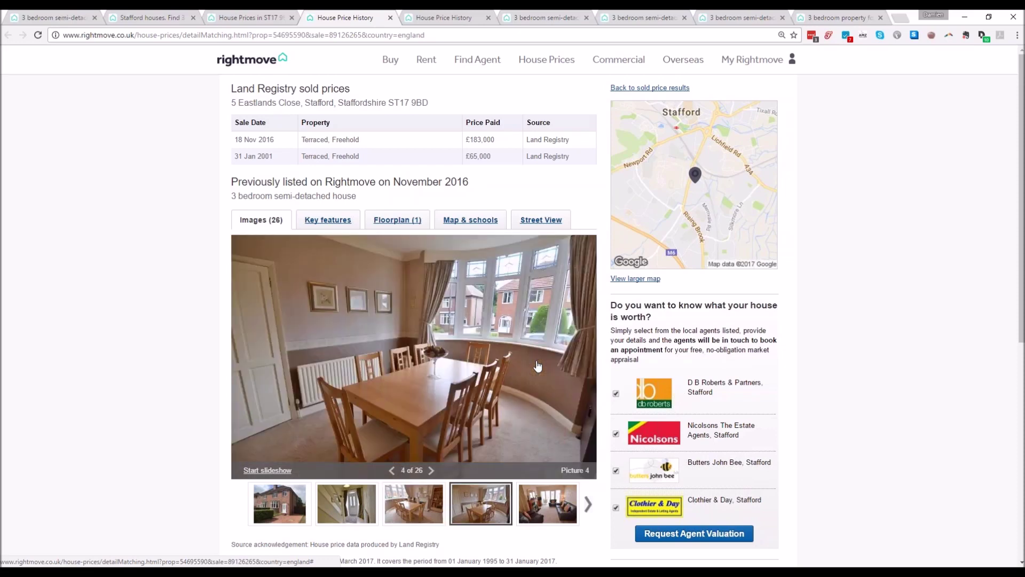
click(538, 366)
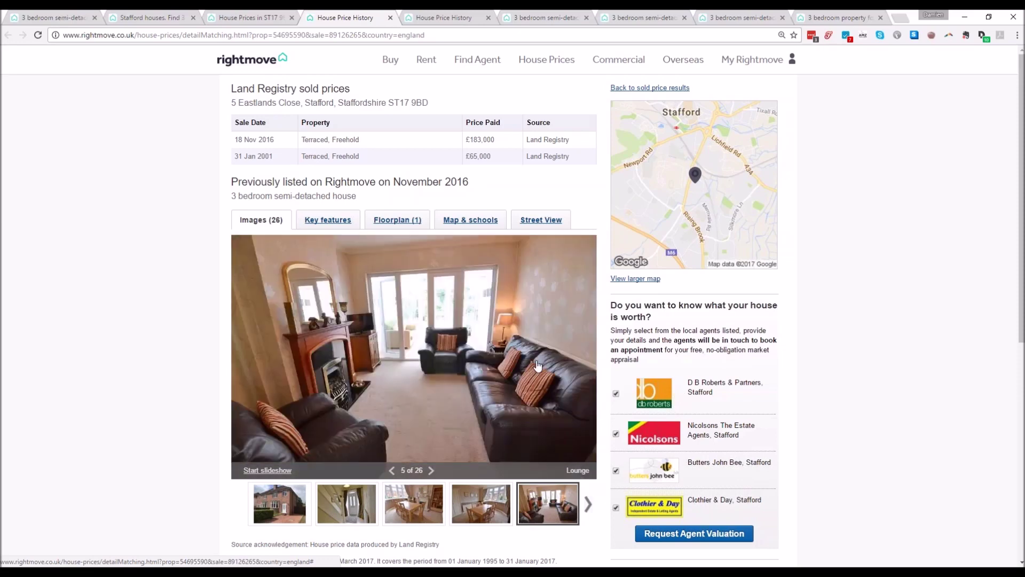
click(539, 364)
click(545, 361)
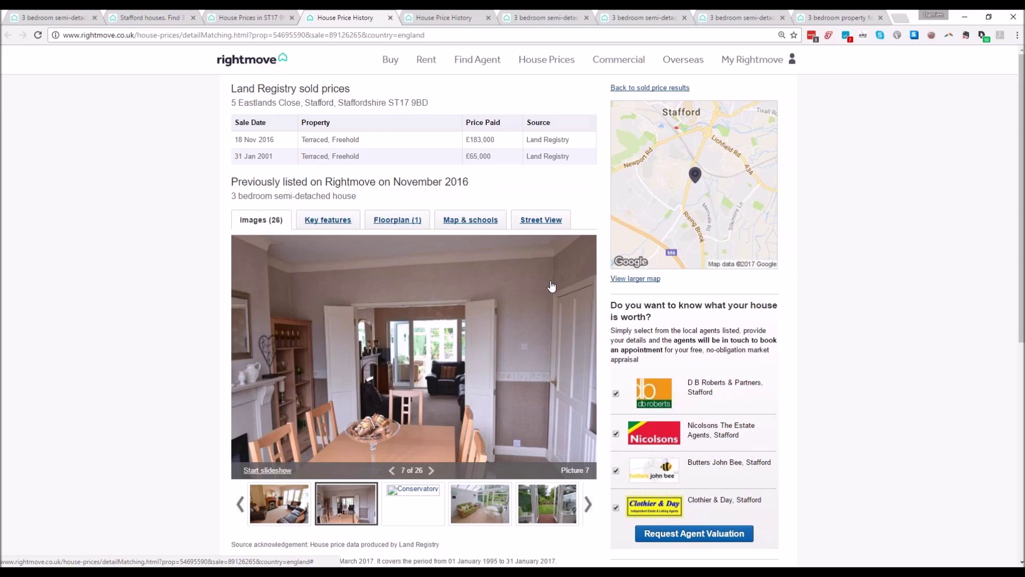
click(553, 311)
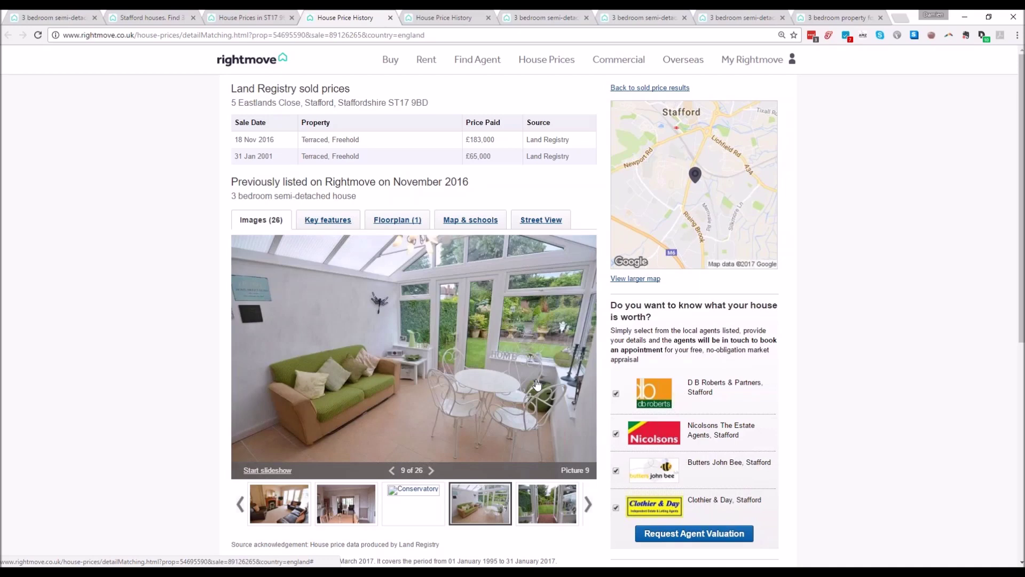
click(537, 383)
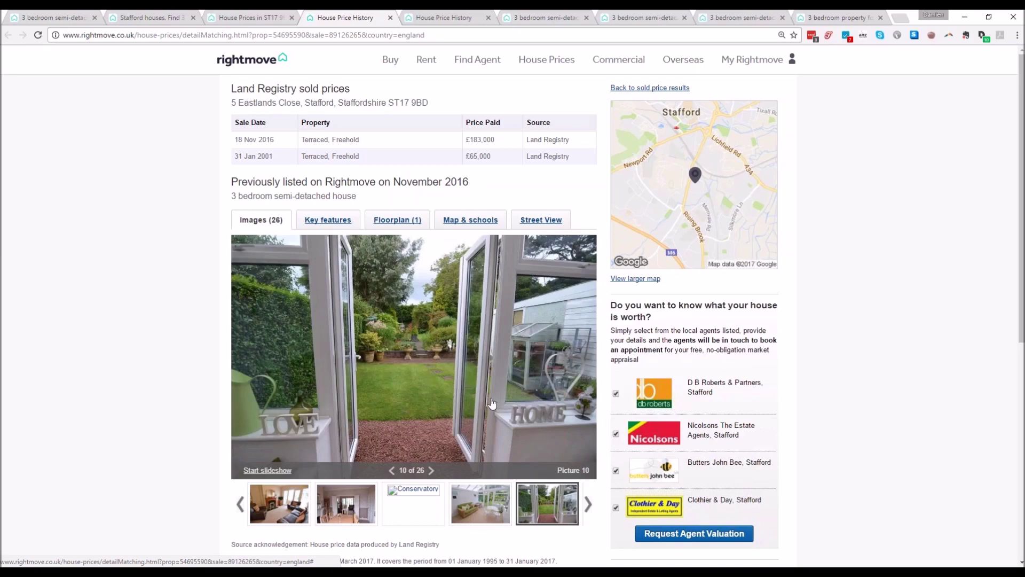
click(522, 359)
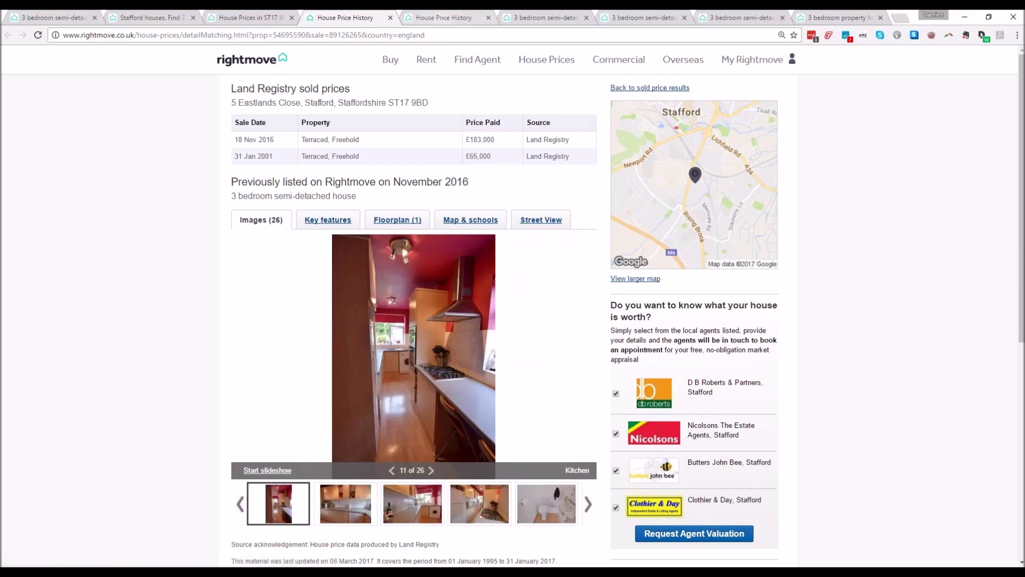
click(479, 378)
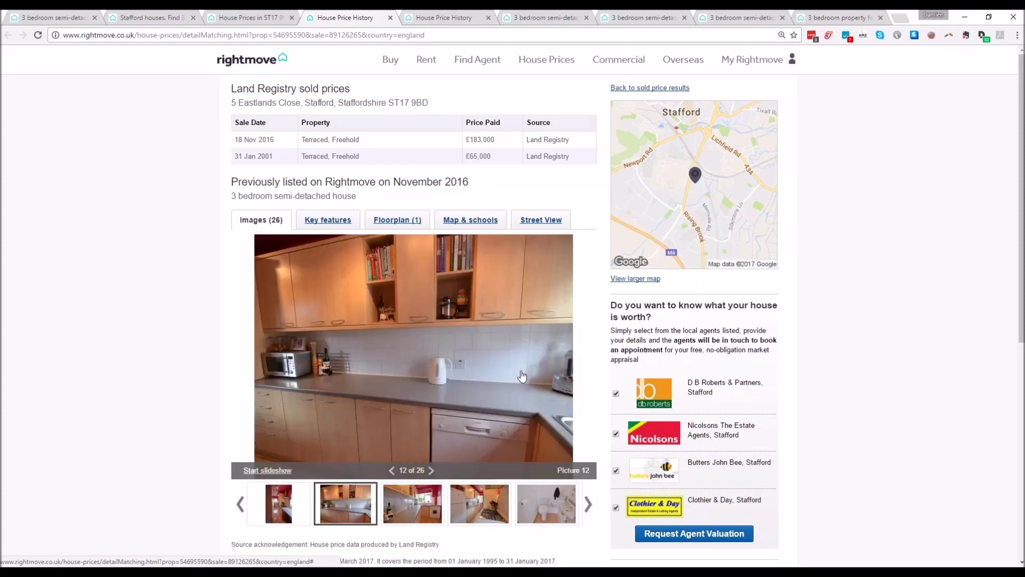
click(522, 375)
click(522, 375)
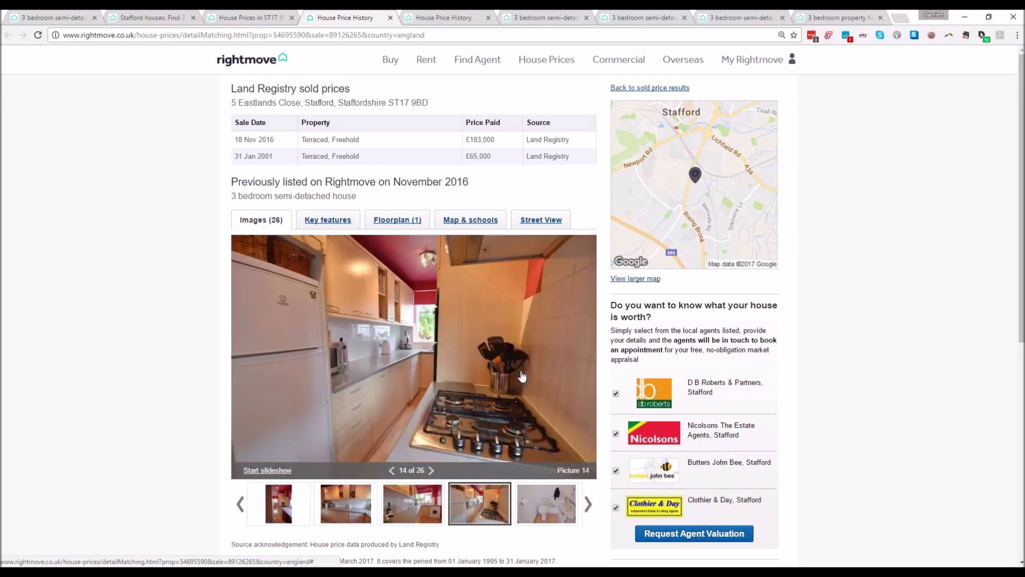
click(523, 375)
click(522, 376)
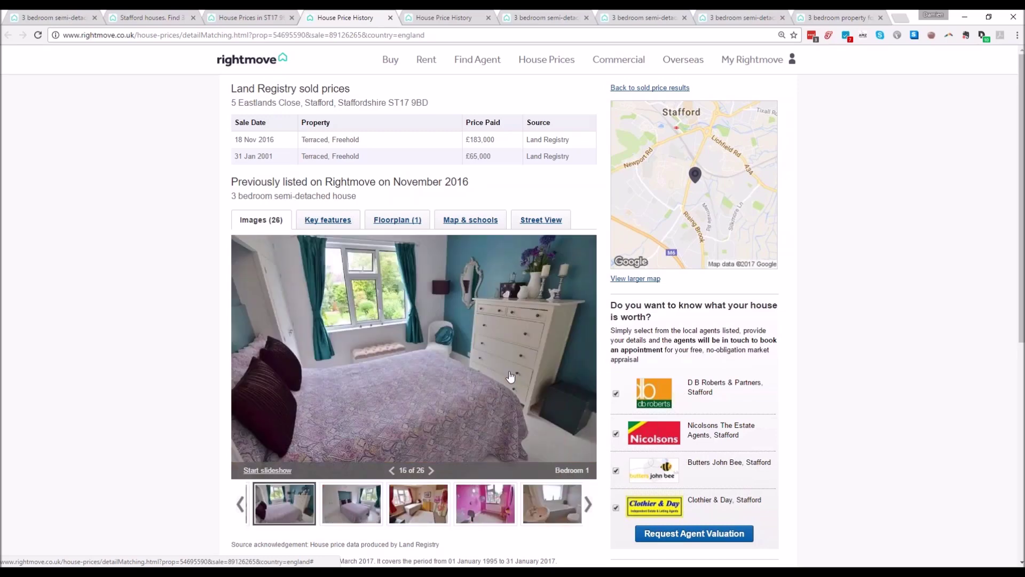
click(511, 375)
click(510, 375)
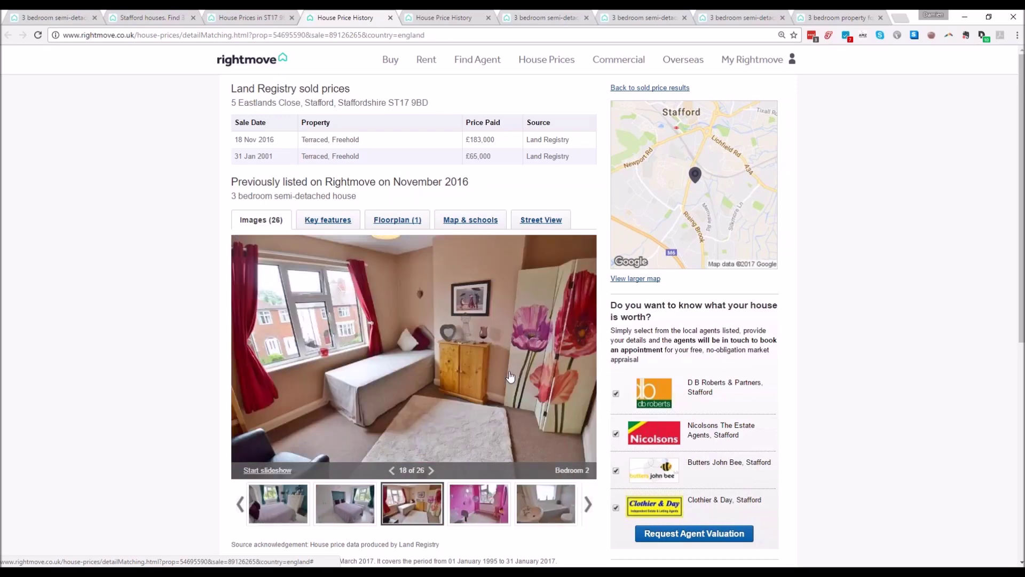
click(511, 376)
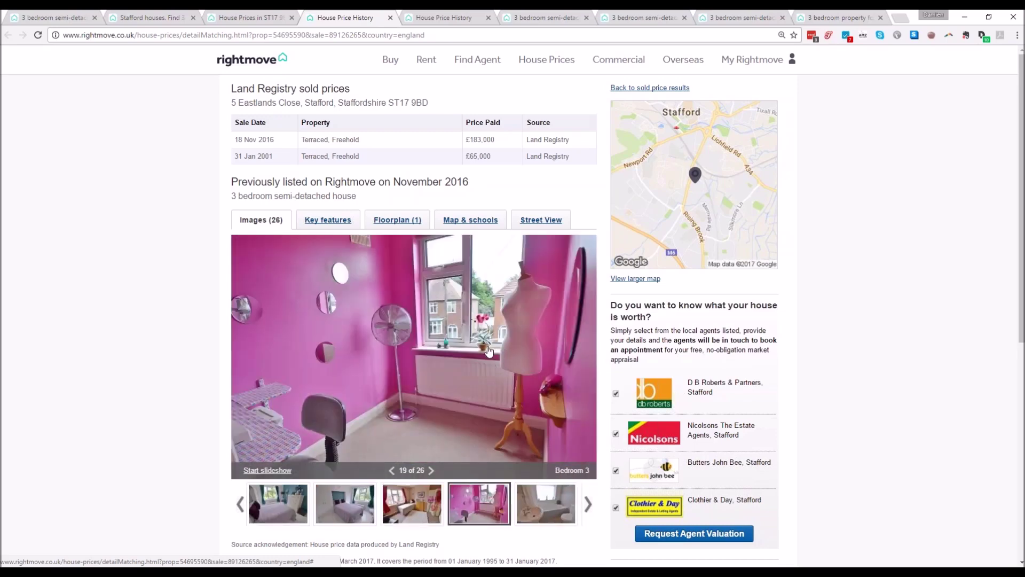
Step: Open the price history of the Eastlands Close house sold for £155,000 in September 2014 and go through its seven photos
click(443, 15)
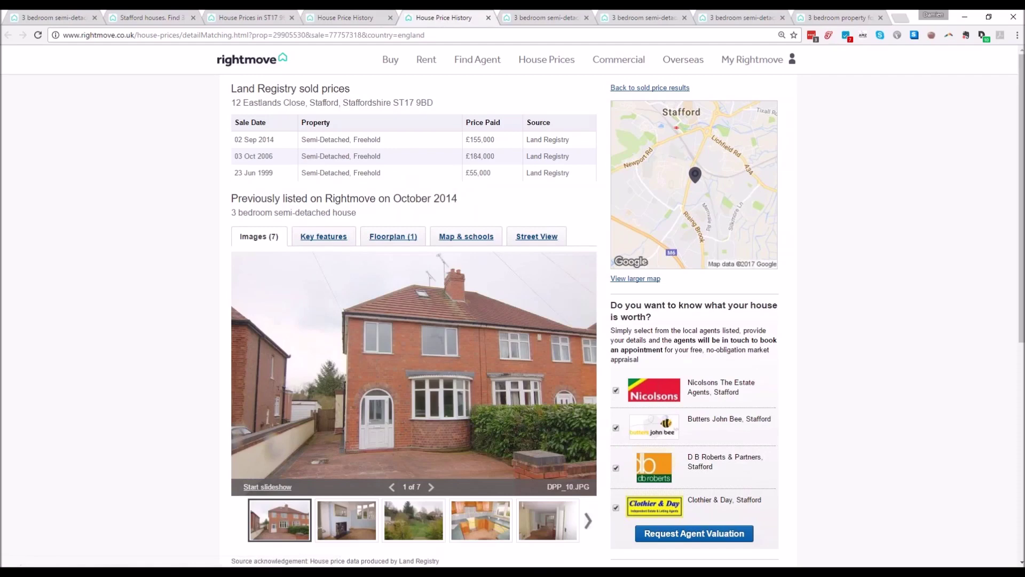
click(355, 11)
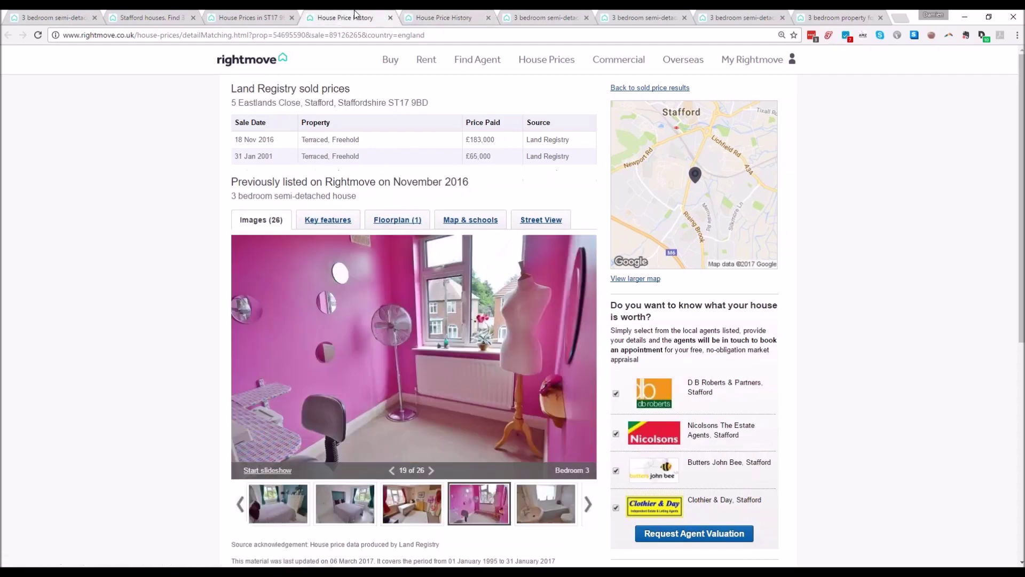
click(426, 13)
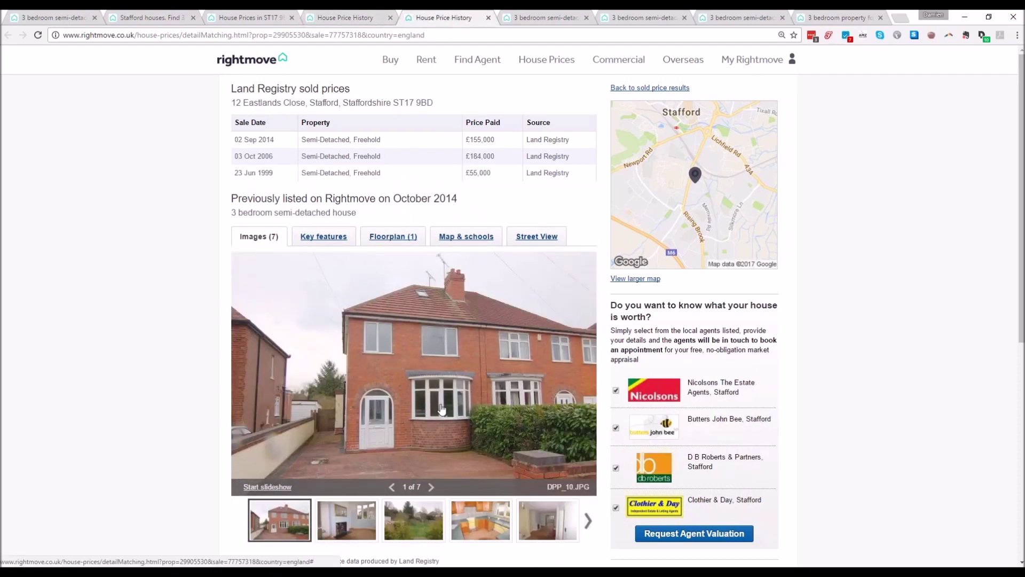
click(508, 372)
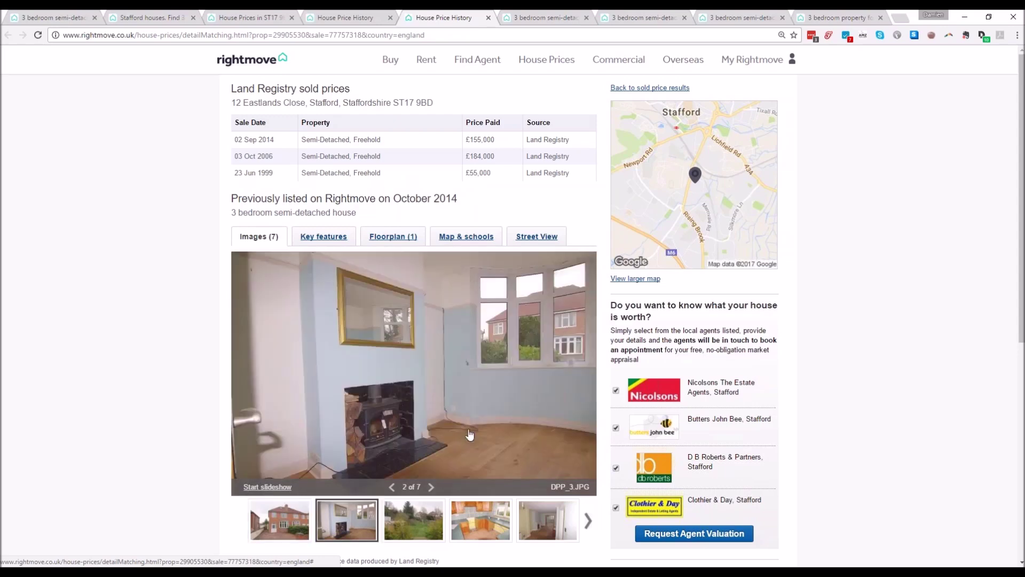
click(521, 410)
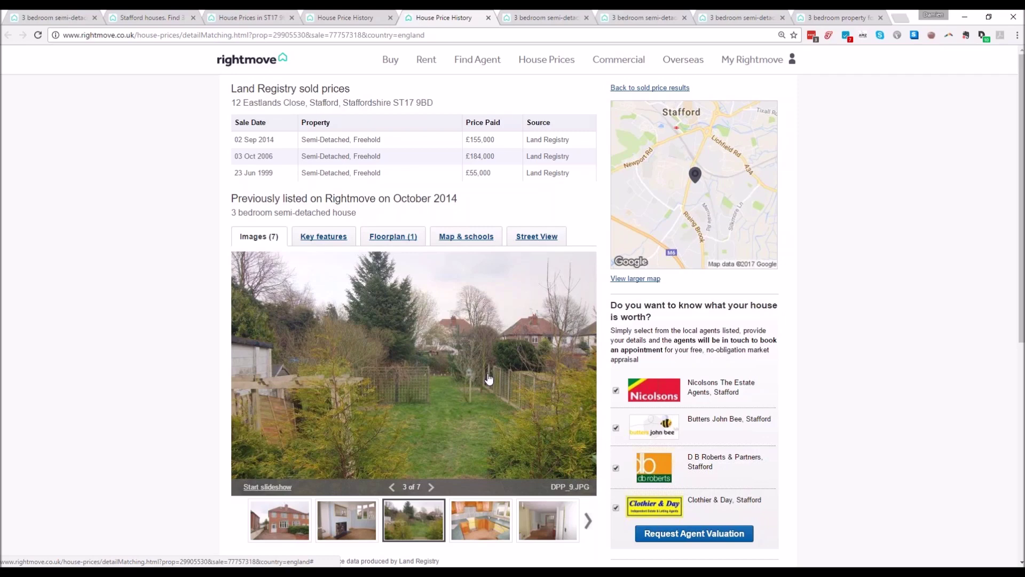
click(489, 378)
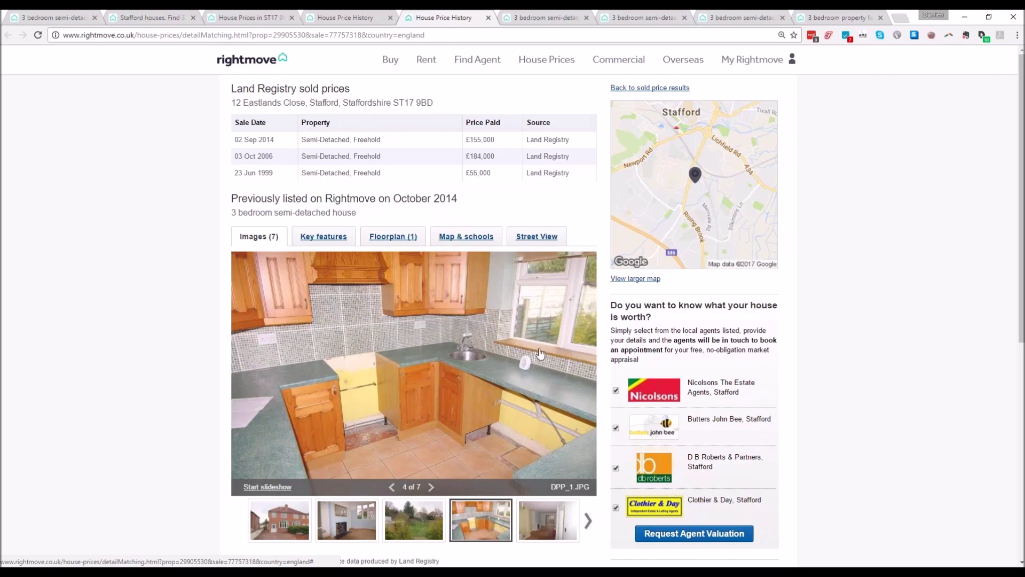
click(501, 391)
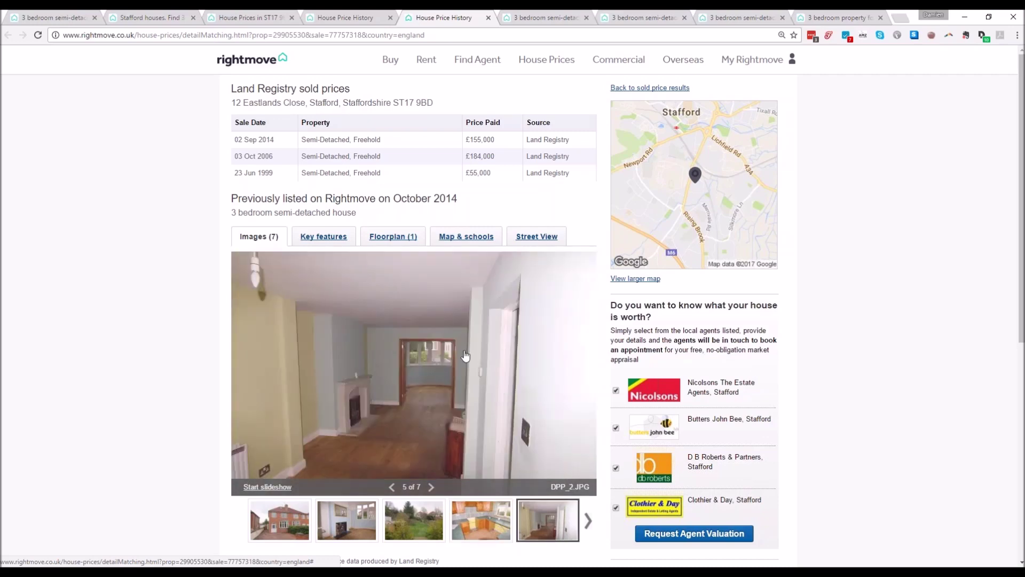
click(524, 379)
click(523, 379)
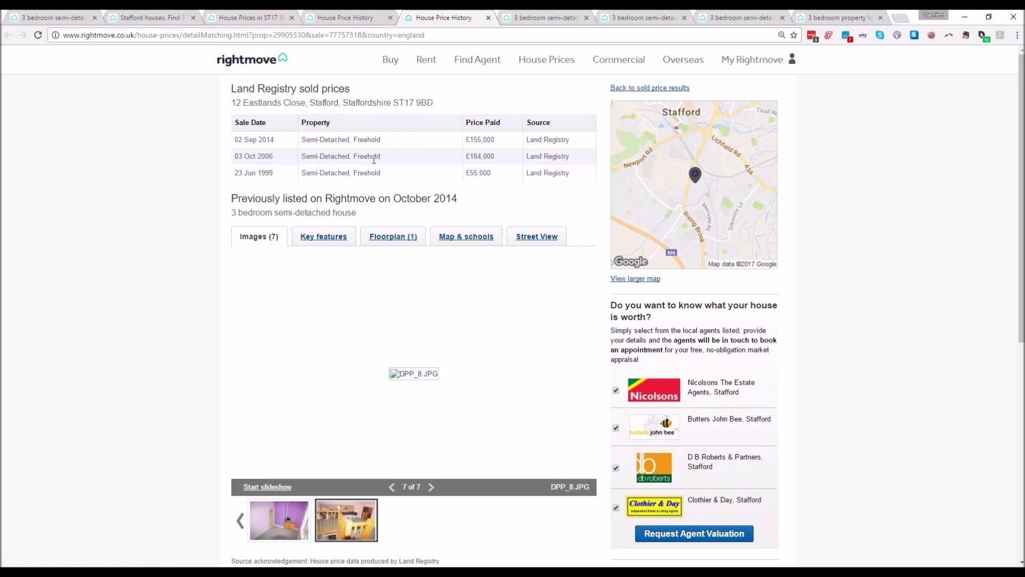
Step: Open the £159,950 Eastlands listing marketed by Connells and browse its photos through to the last one
click(545, 15)
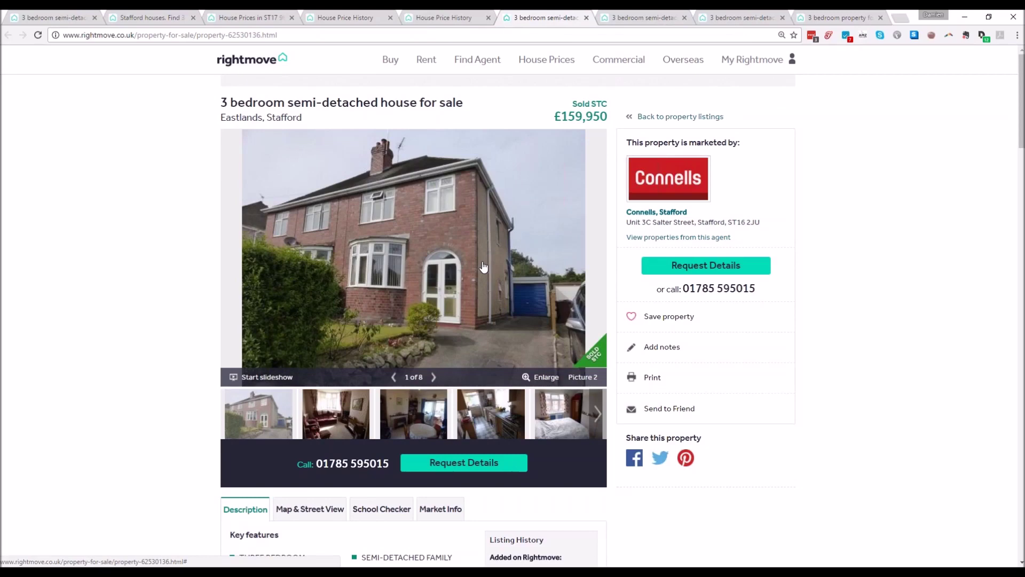
click(531, 277)
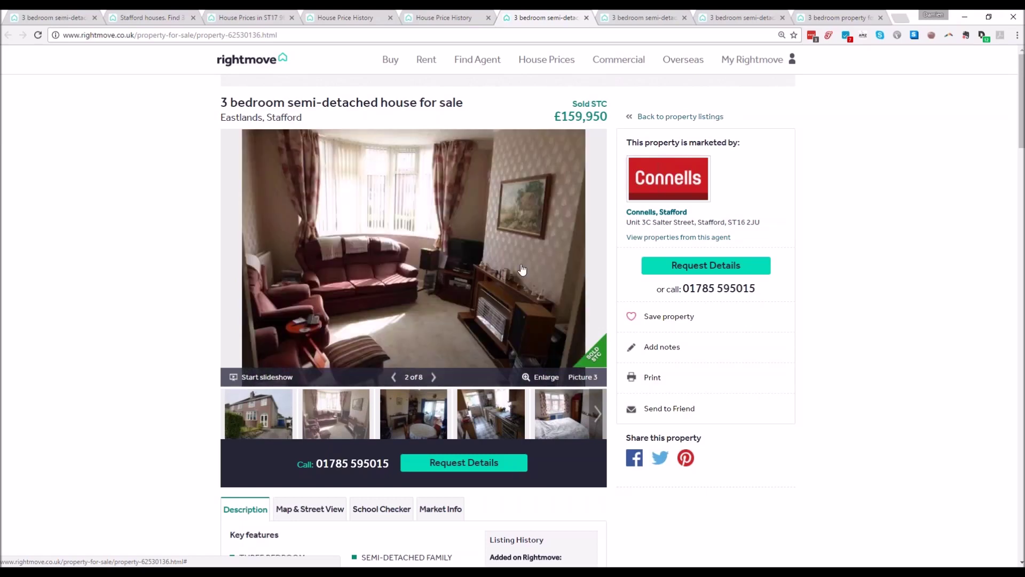
click(522, 269)
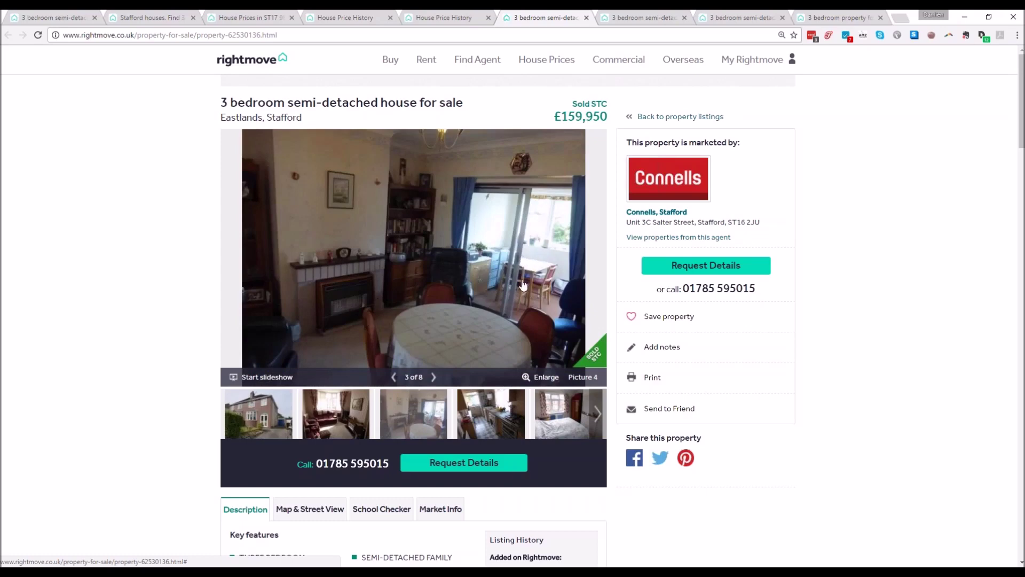
click(530, 265)
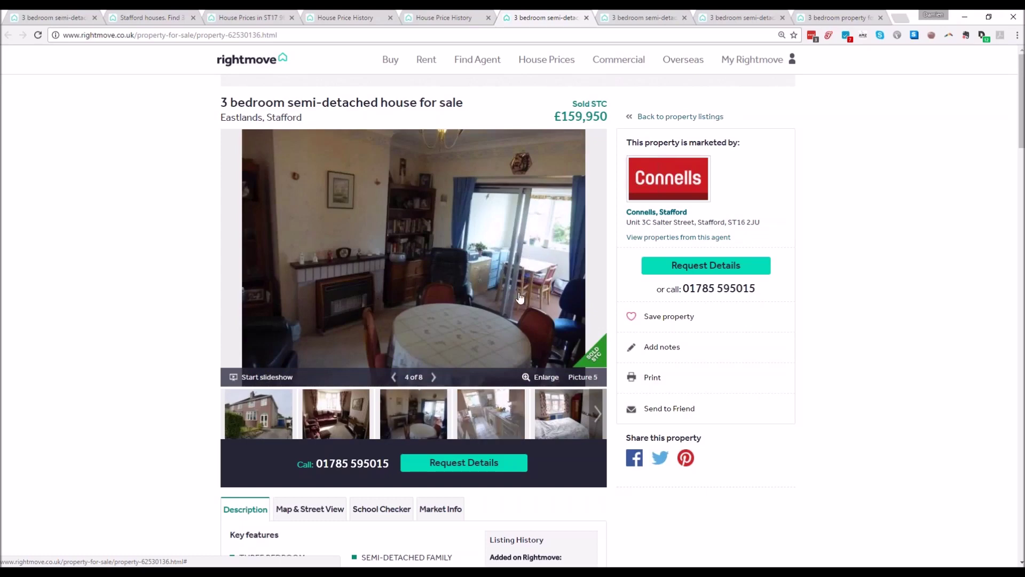
click(524, 277)
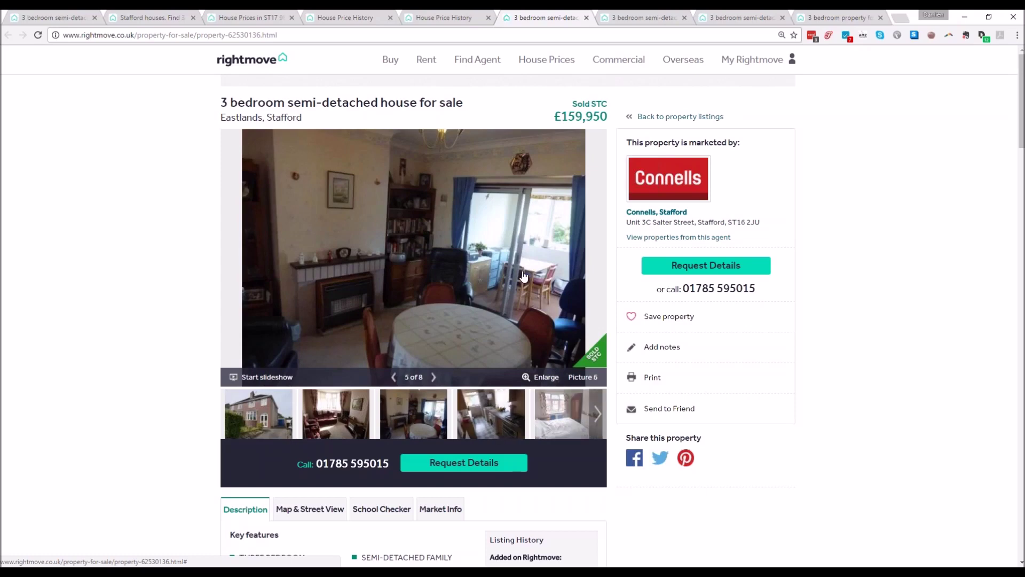
click(484, 411)
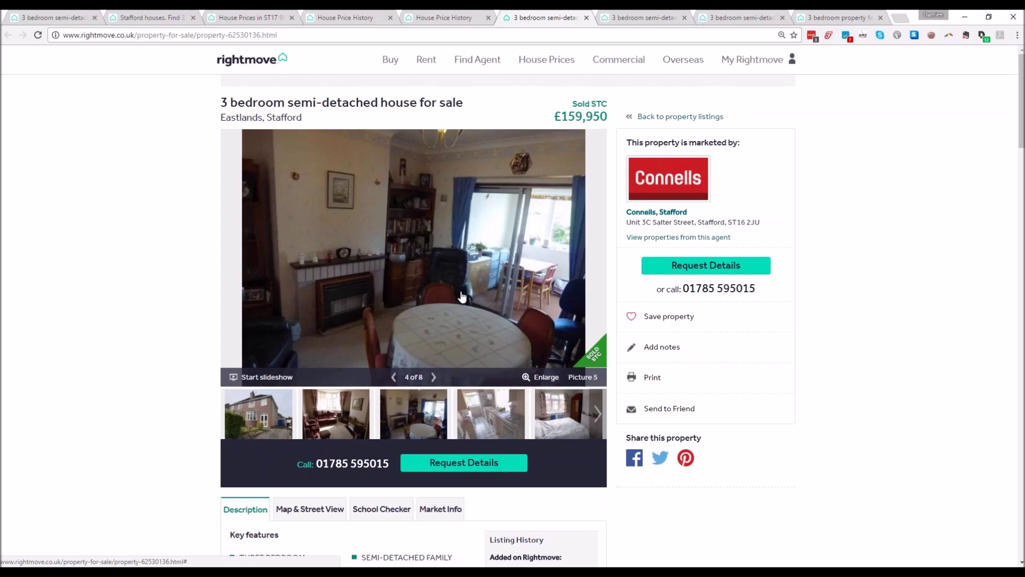
click(536, 292)
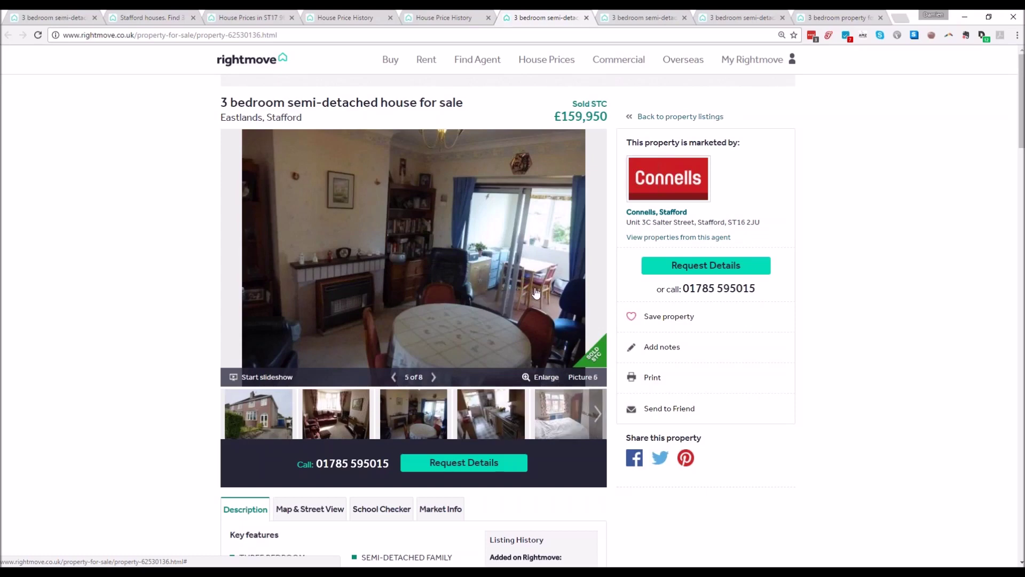
click(598, 414)
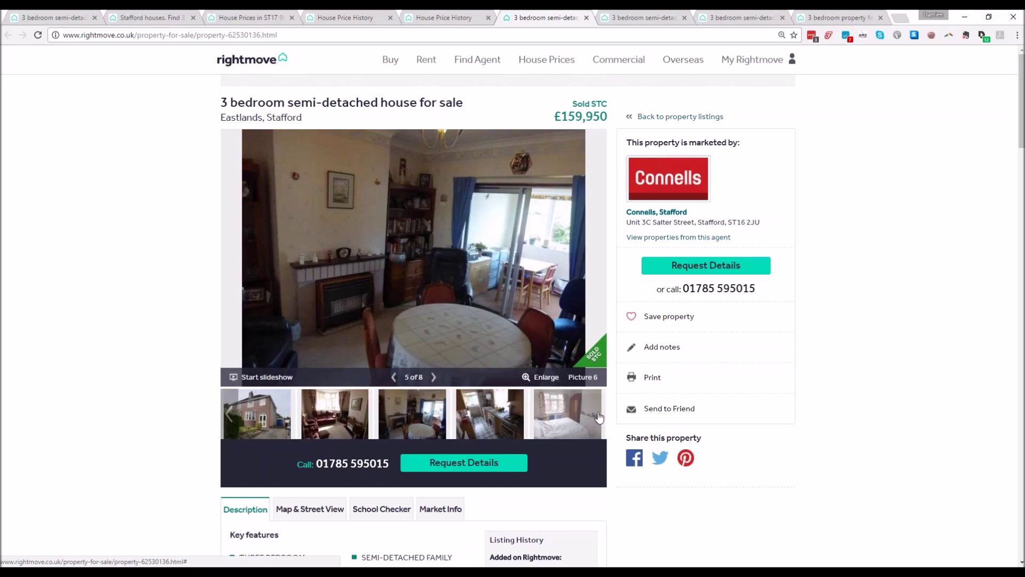
click(598, 415)
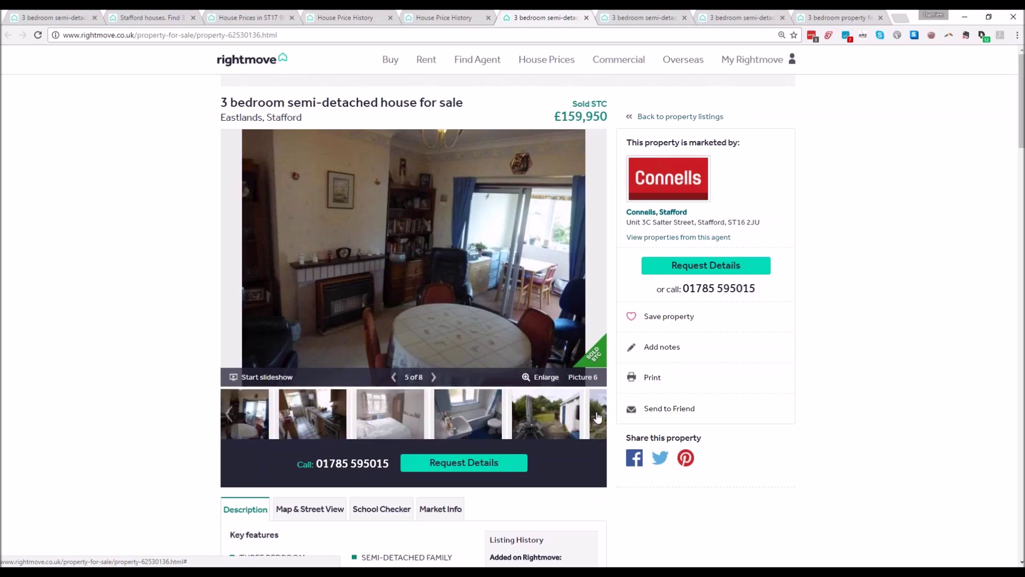
click(598, 417)
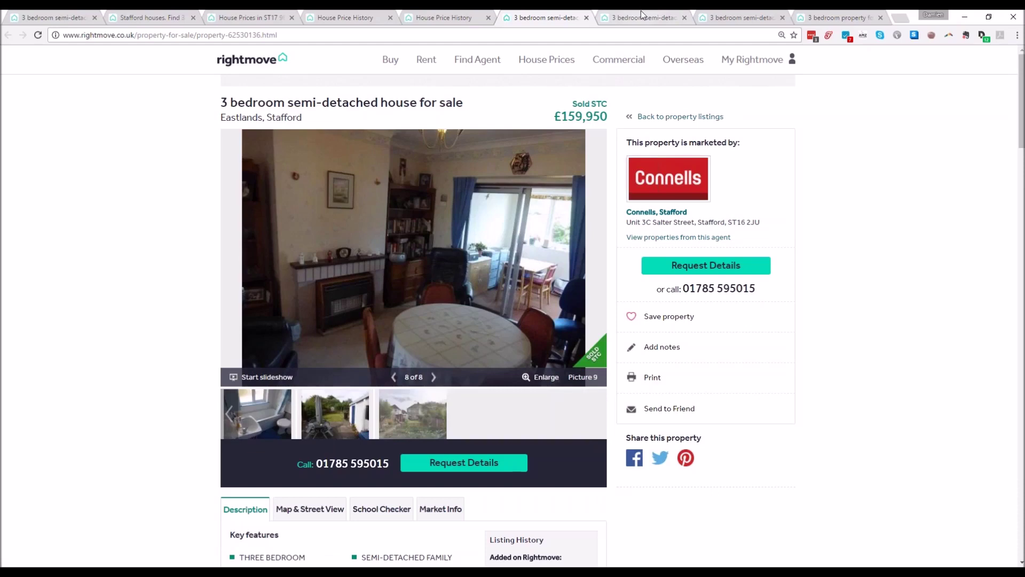
Step: Open the £169,000 Reva Road listing marketed by Open House and view its photos from the exterior through to the dining area
click(640, 15)
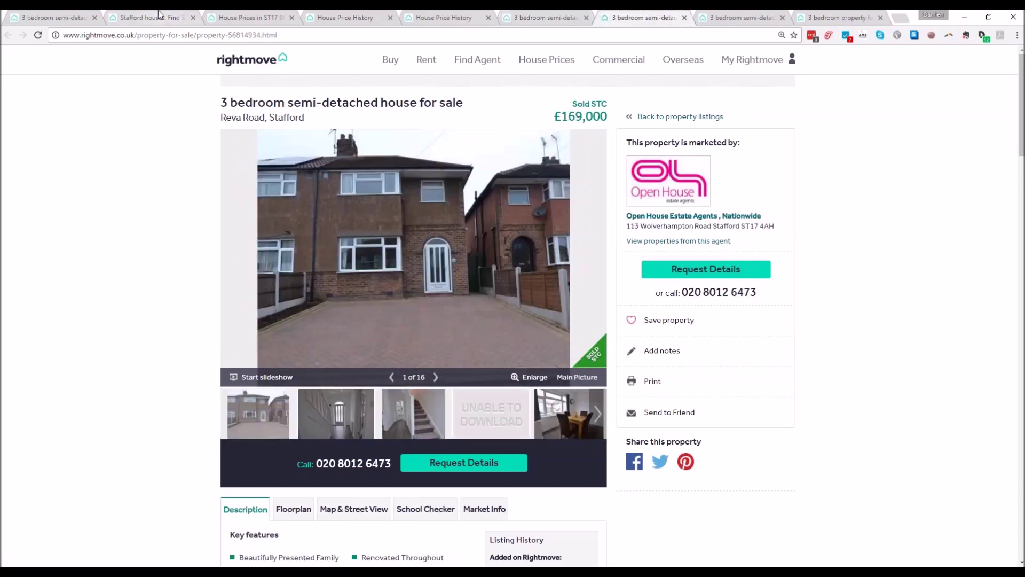
click(158, 10)
click(637, 14)
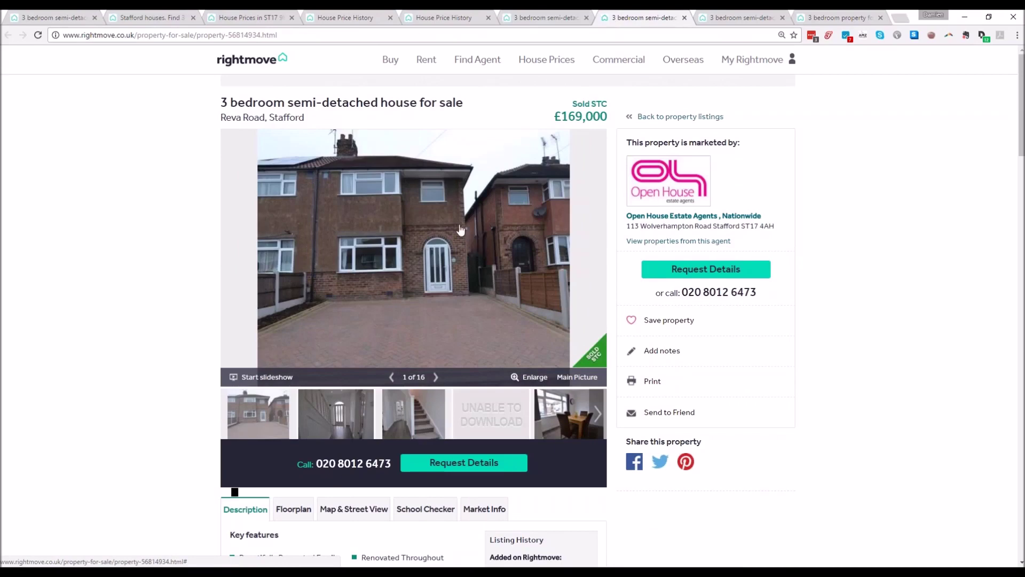
click(516, 260)
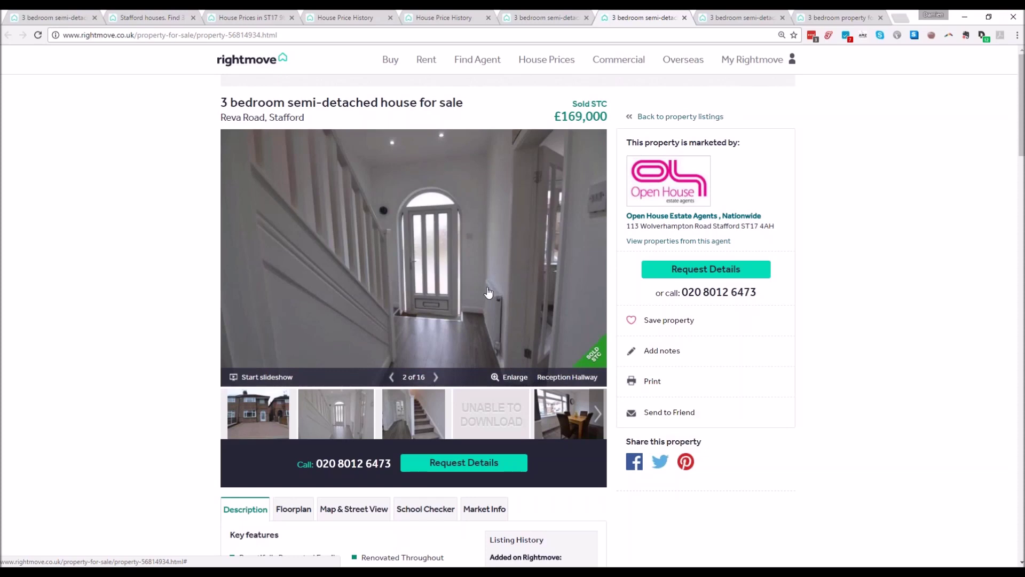
click(506, 296)
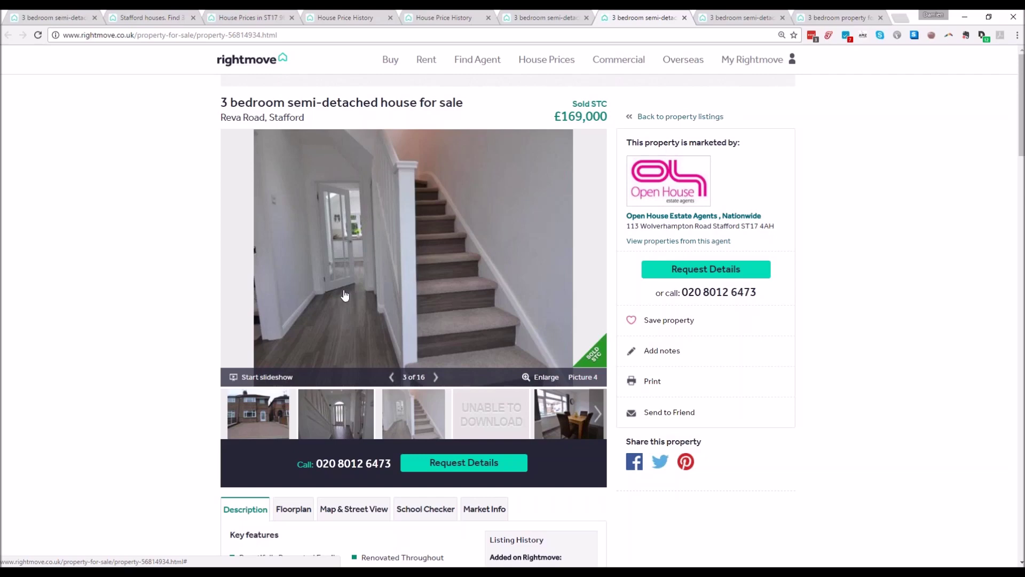
click(493, 282)
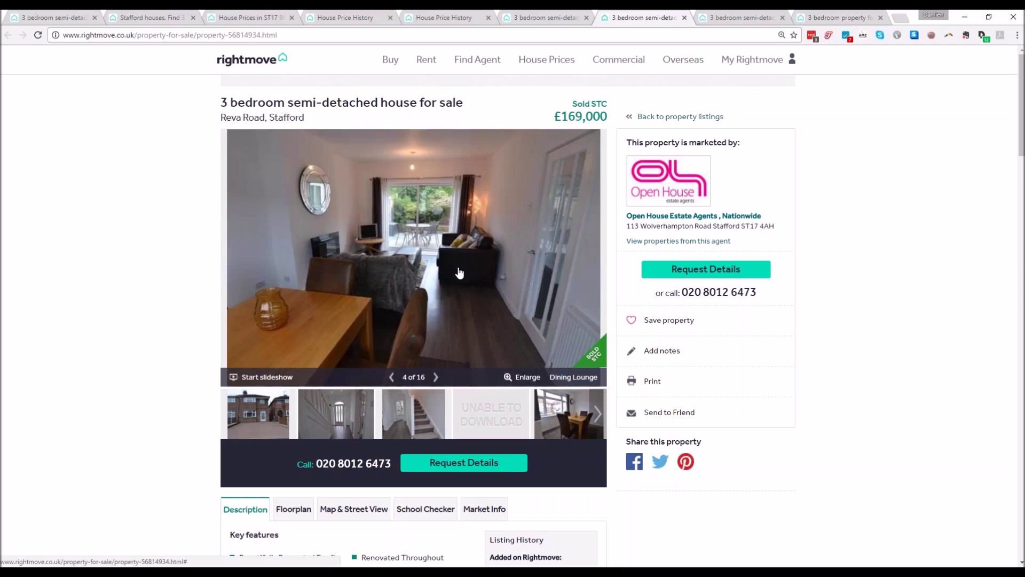
click(527, 282)
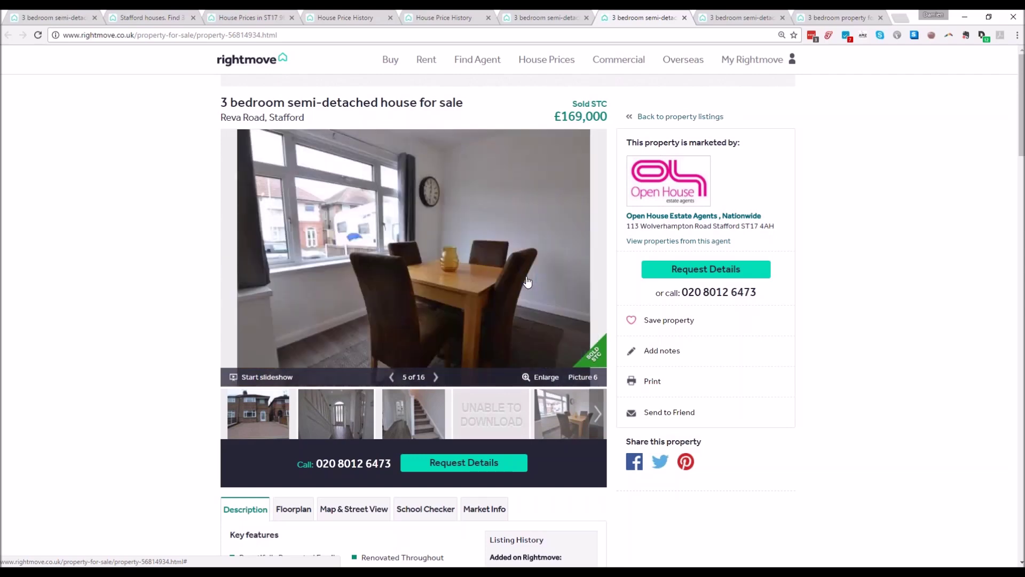
click(526, 284)
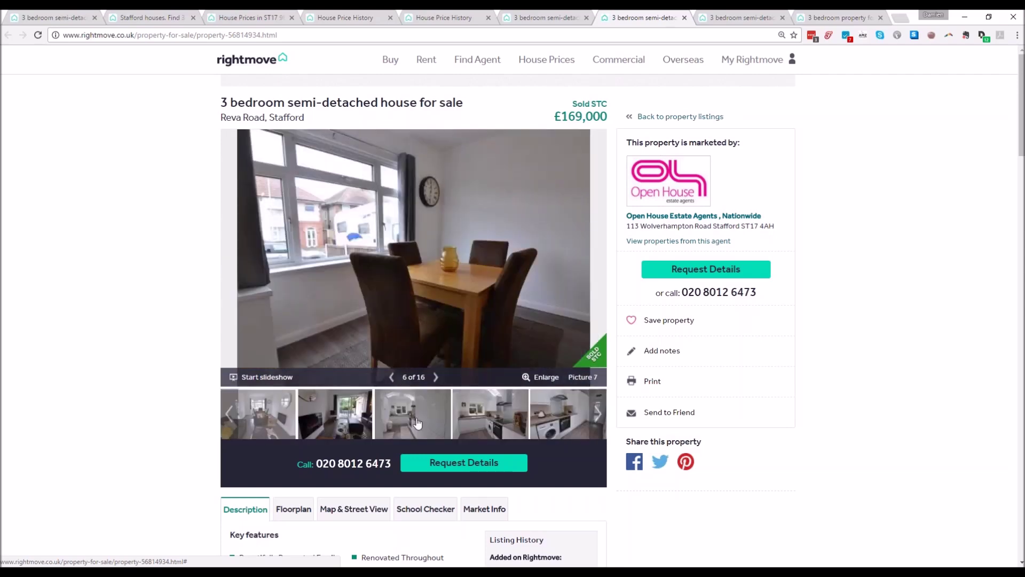
Step: Continue through the Reva Road photos from the kitchen and bedrooms to the bathroom
click(417, 423)
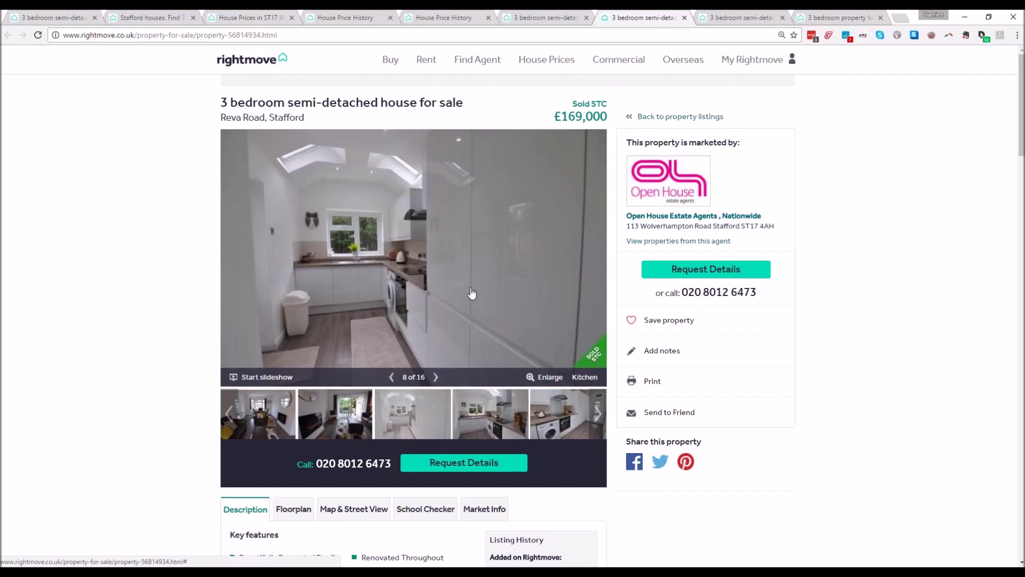
click(520, 284)
click(521, 285)
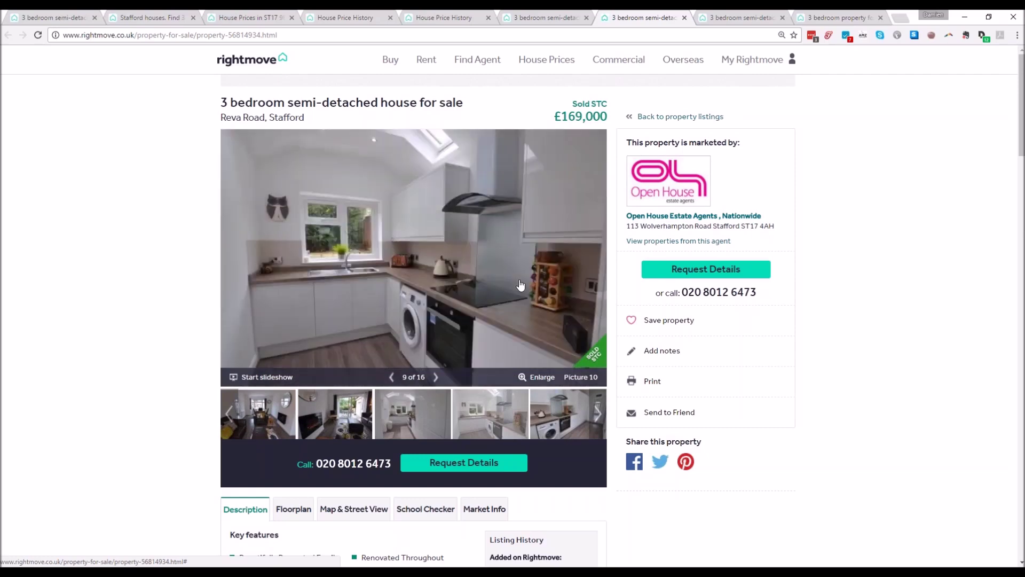
click(521, 284)
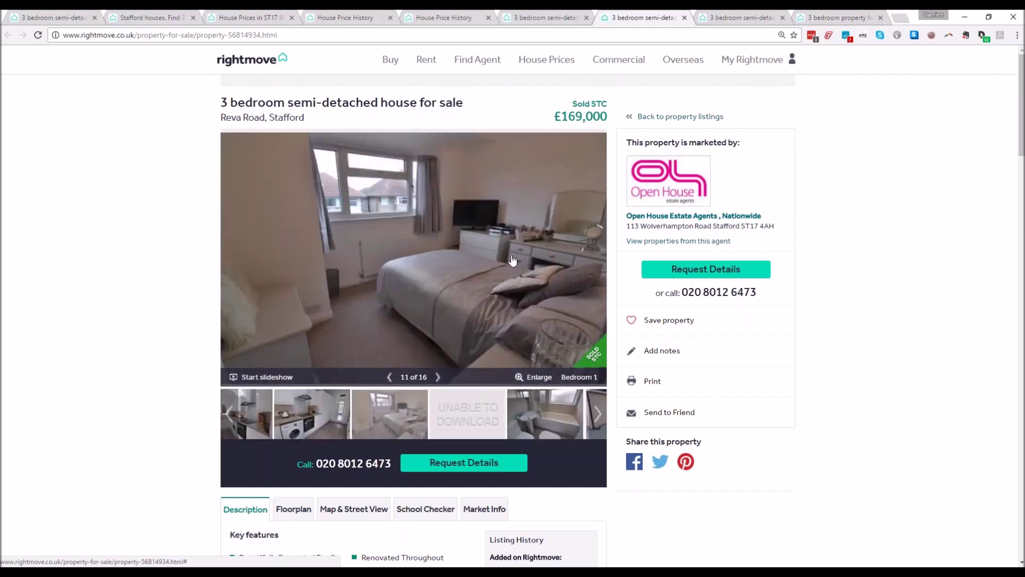
click(513, 259)
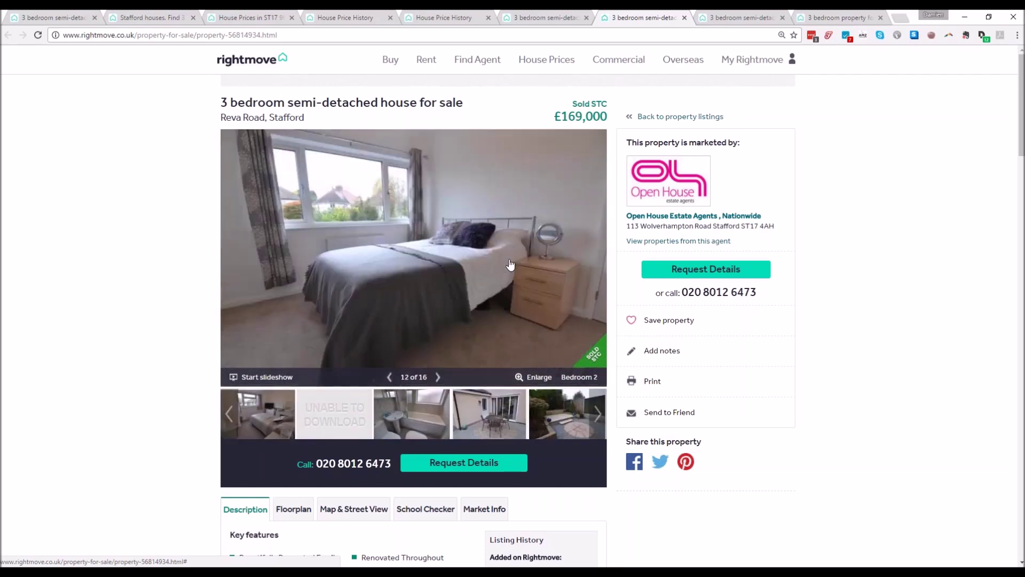
click(510, 265)
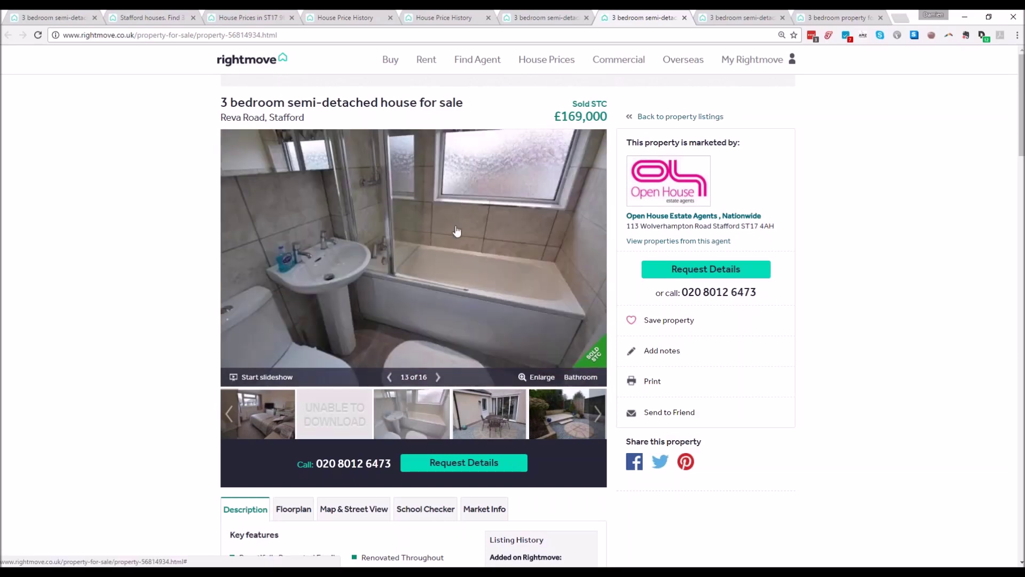
Step: Open the Kingsley Road listing at offers over £180,500 and browse its photos from the exterior through the reception rooms, kitchen and bedrooms
click(717, 20)
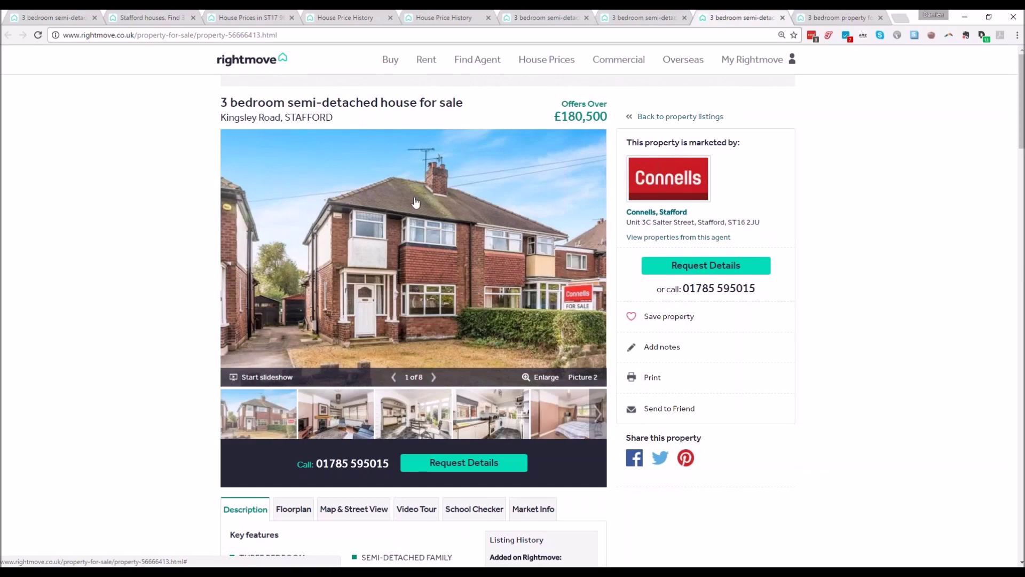
click(519, 308)
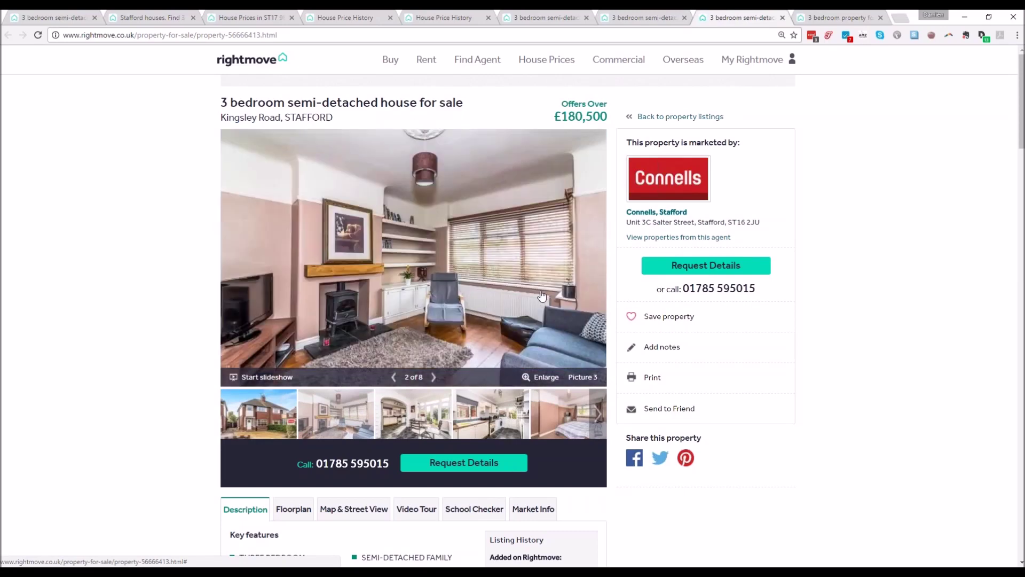
click(542, 295)
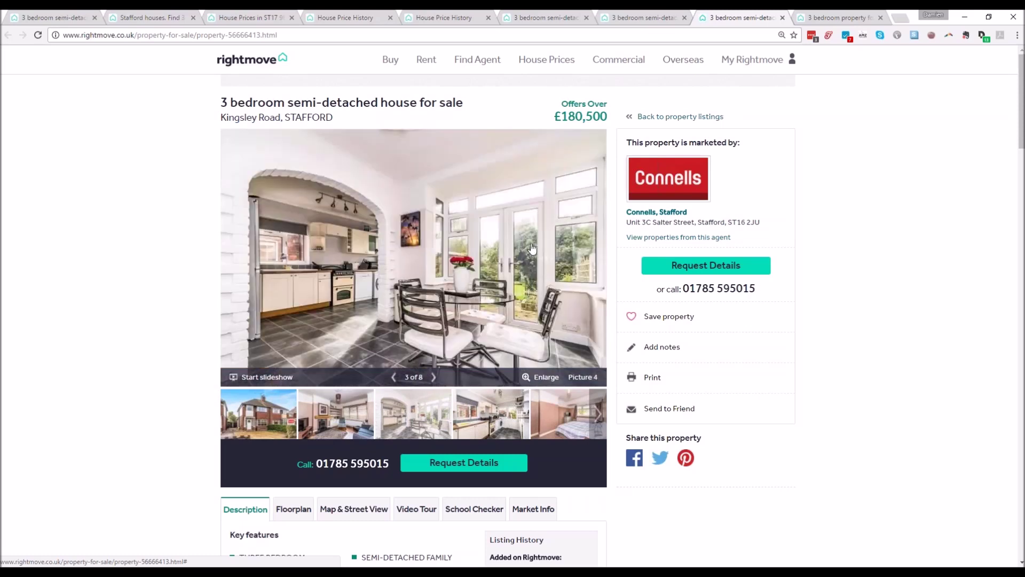
click(520, 273)
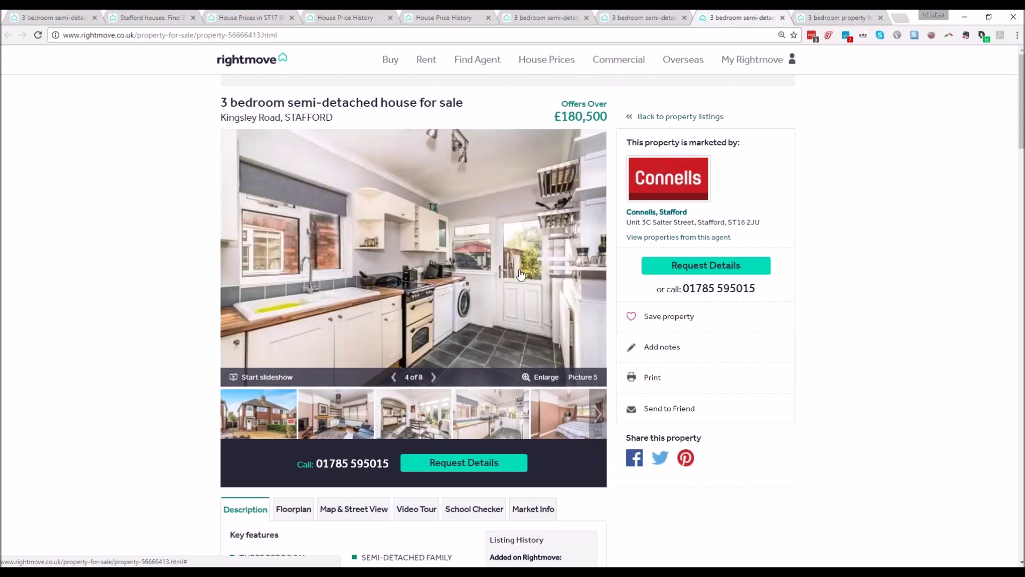
click(521, 274)
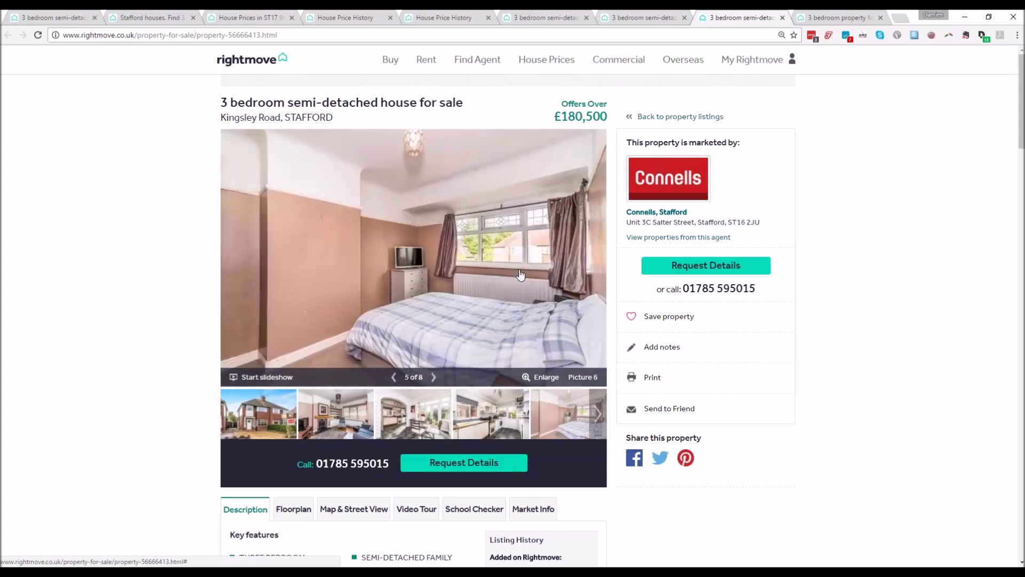
click(520, 274)
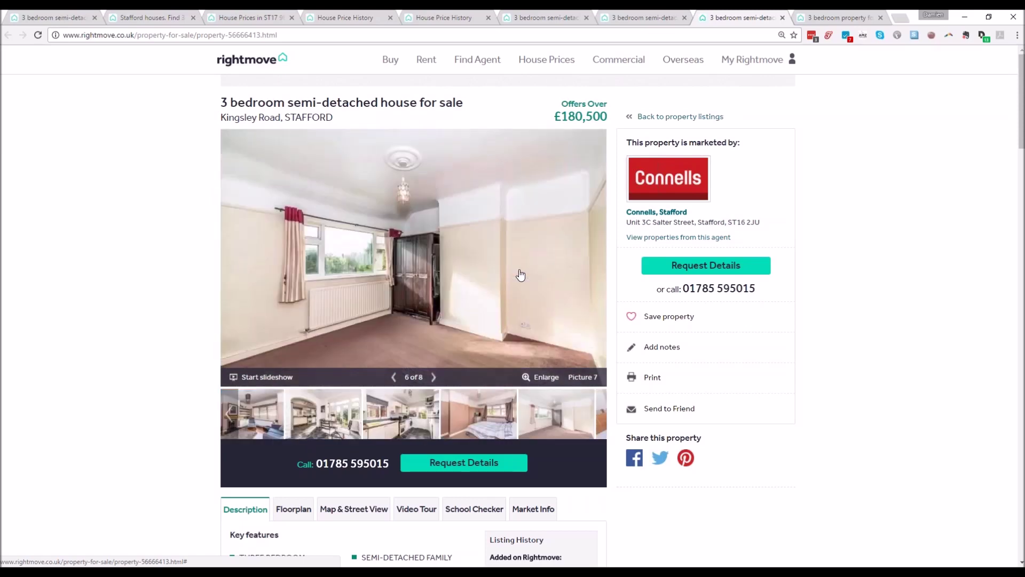
click(521, 275)
Step: Check the floorplan of the Kingsley Road house
click(293, 508)
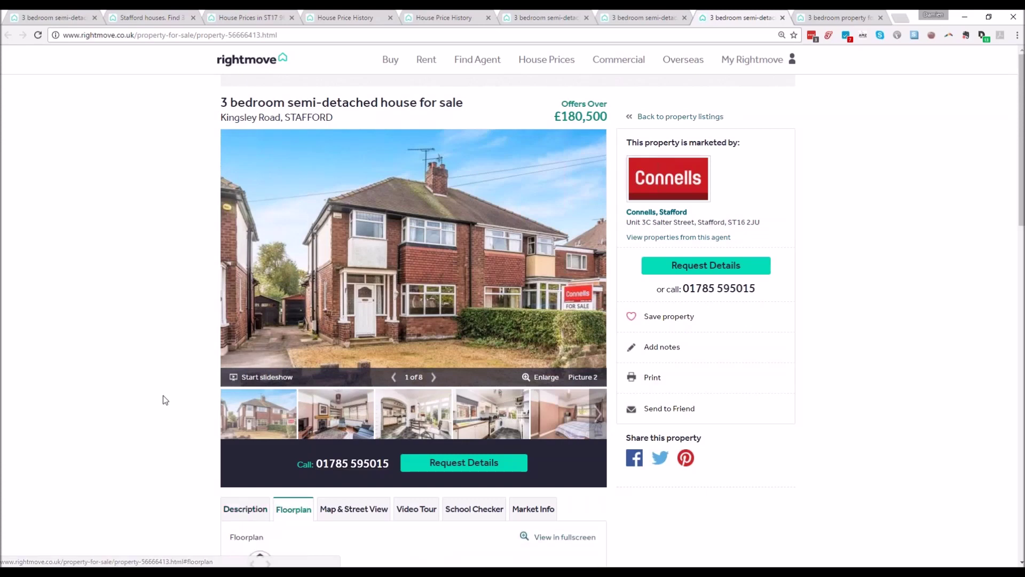
scroll(162, 395, down, 1)
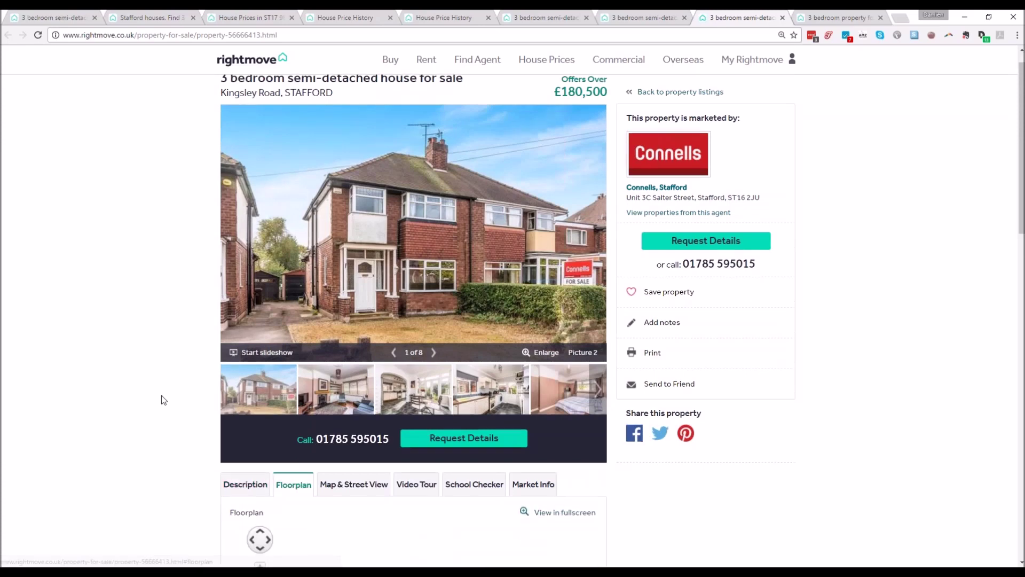
scroll(165, 398, down, 5)
scroll(169, 395, up, 5)
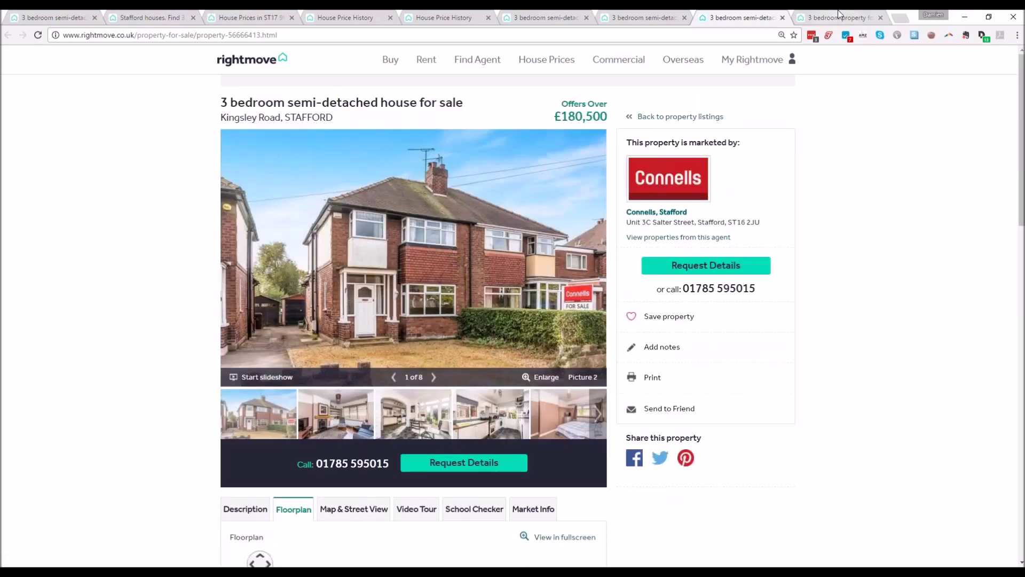
Step: Open the £185,000 Rowley Grove listing and look through its photos of the front, reception rooms and kitchen
click(839, 14)
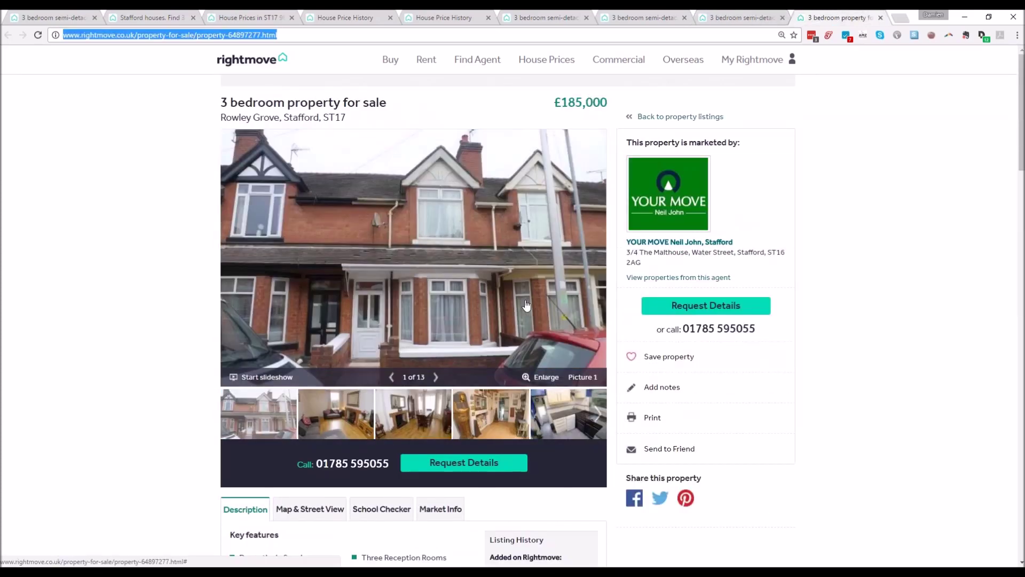
click(519, 278)
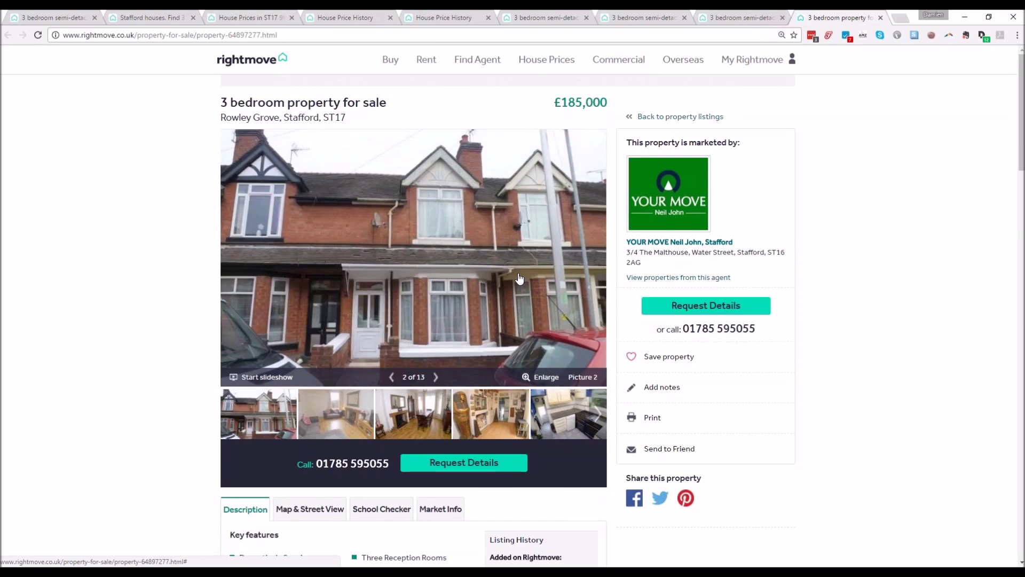
click(536, 315)
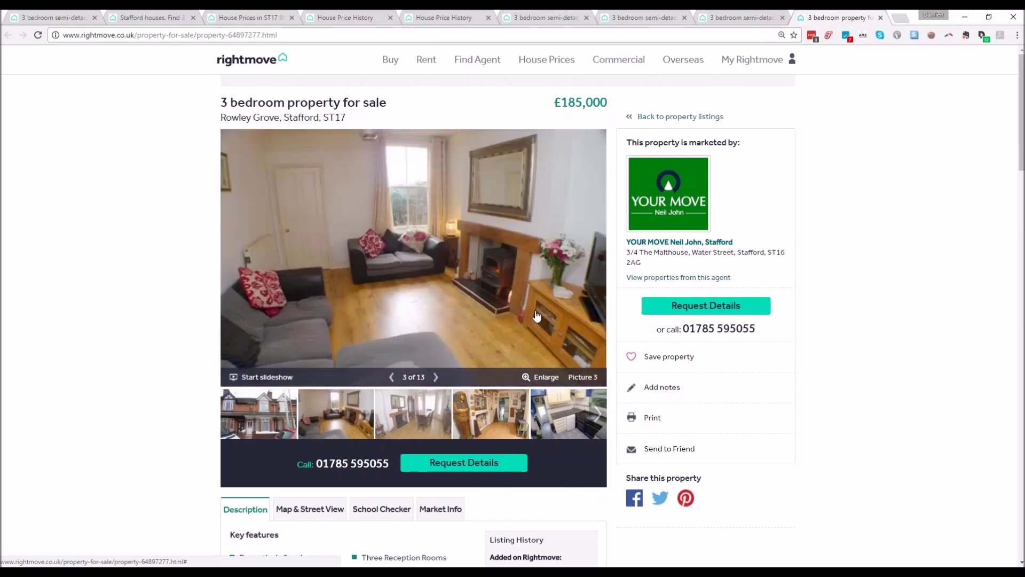
double_click(518, 293)
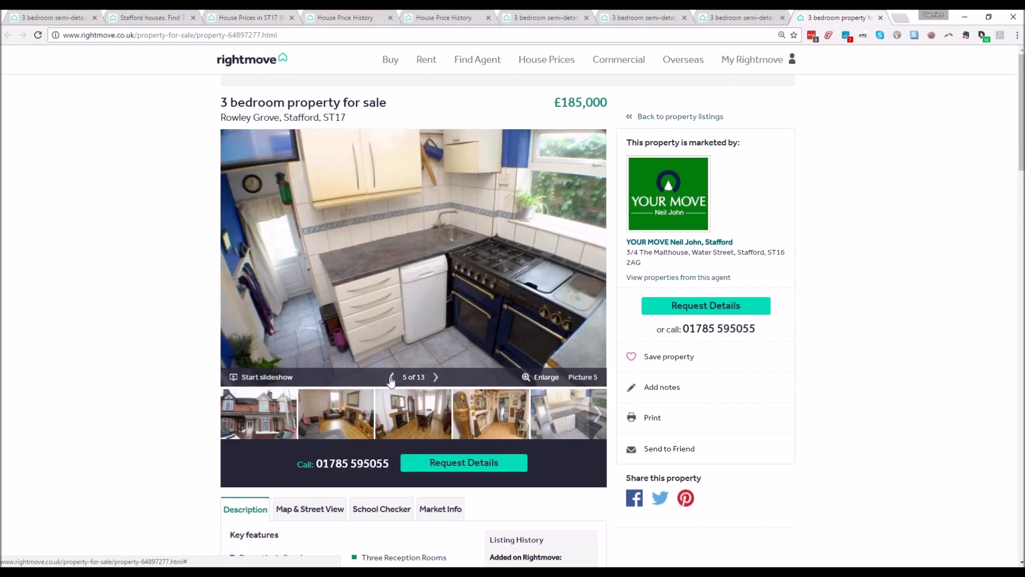
click(391, 378)
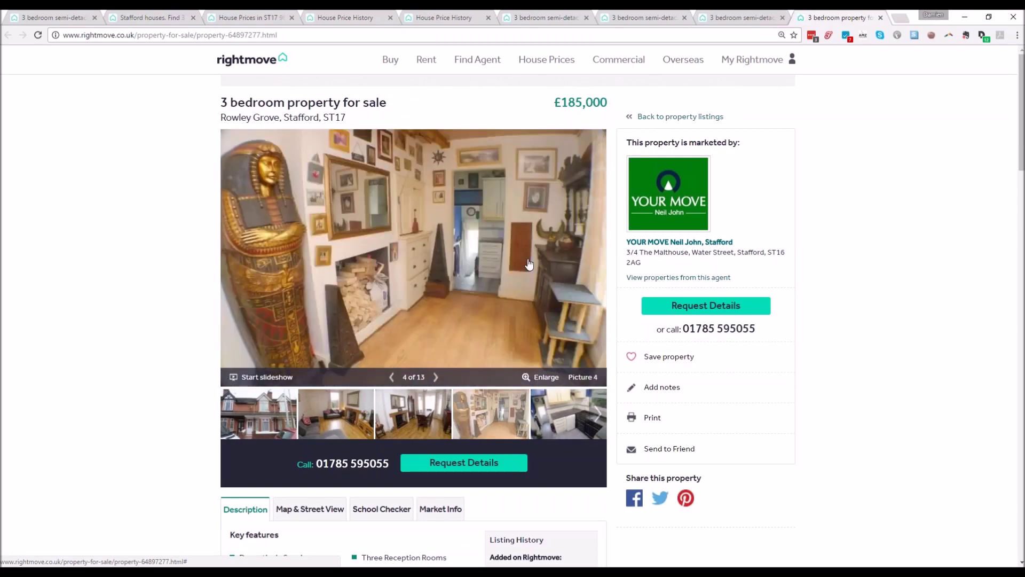
click(529, 264)
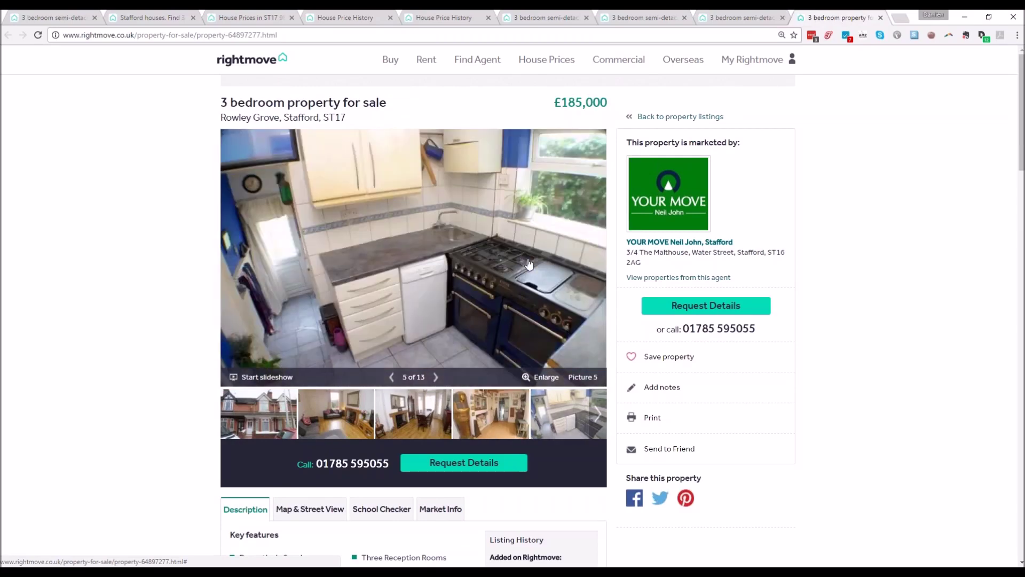
click(528, 263)
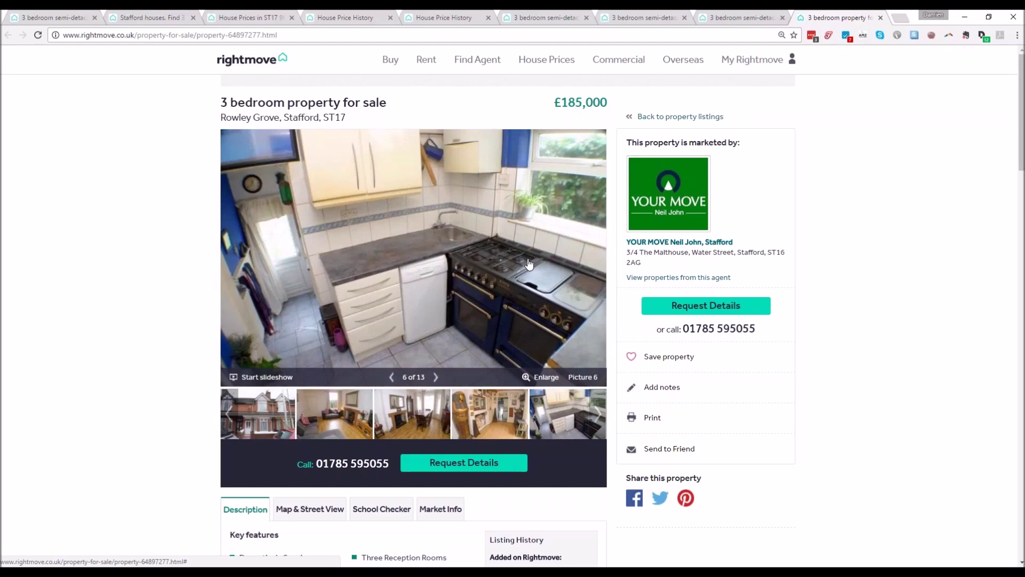
Step: Go through the remaining Rowley Grove photos from the bedroom and garden back round to the exterior
click(529, 264)
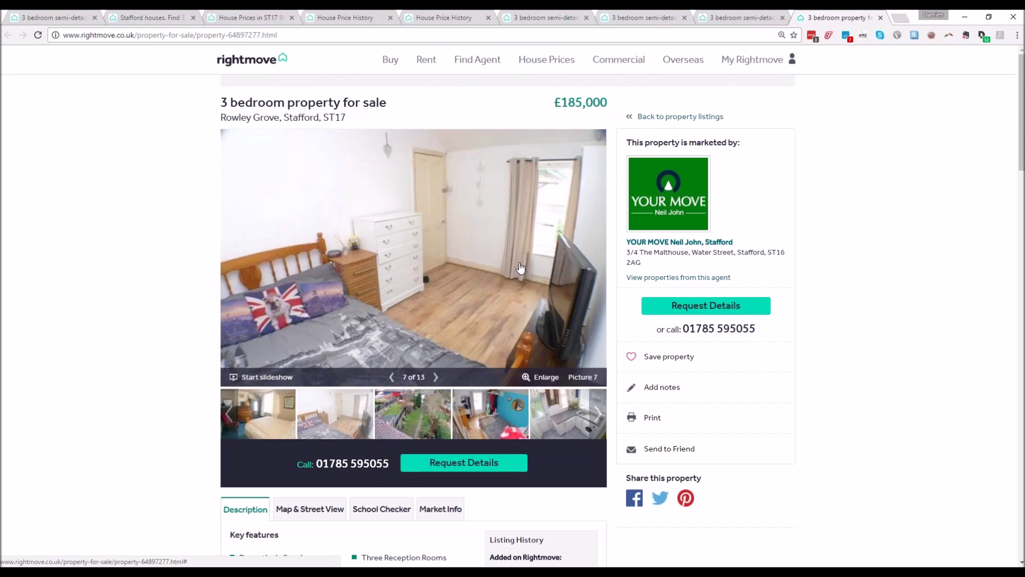
click(521, 267)
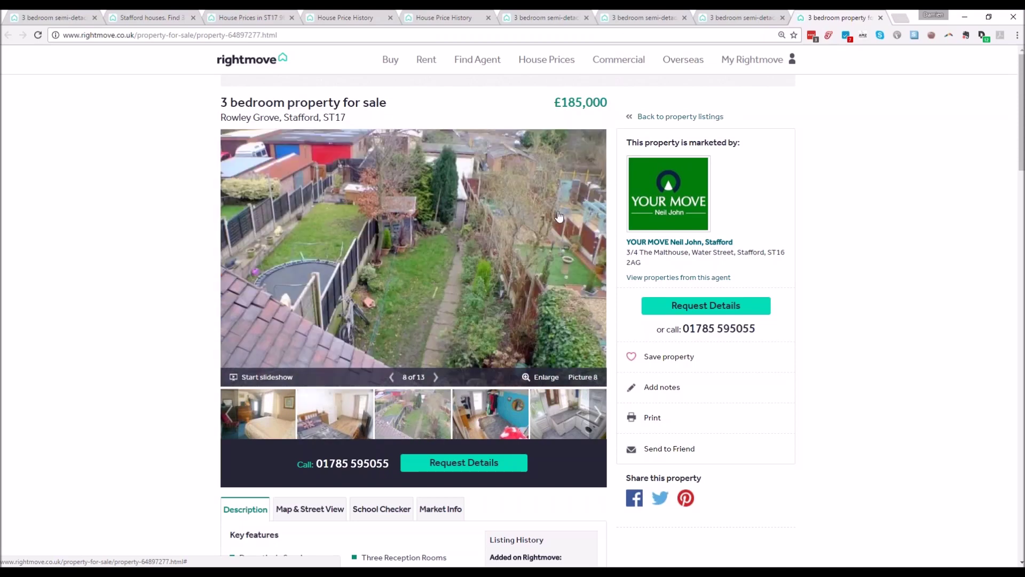
click(559, 216)
click(437, 379)
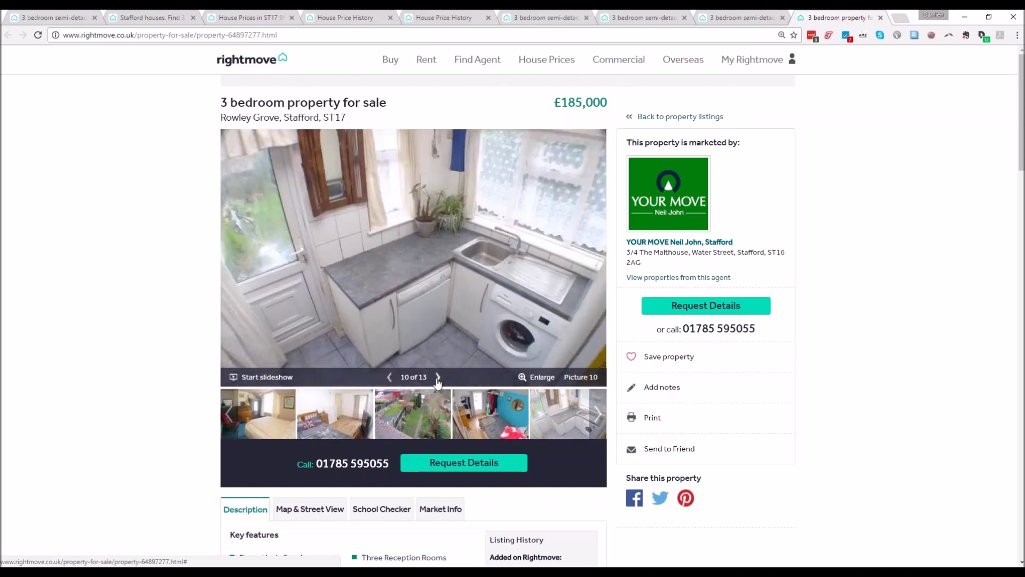
click(437, 378)
click(437, 378)
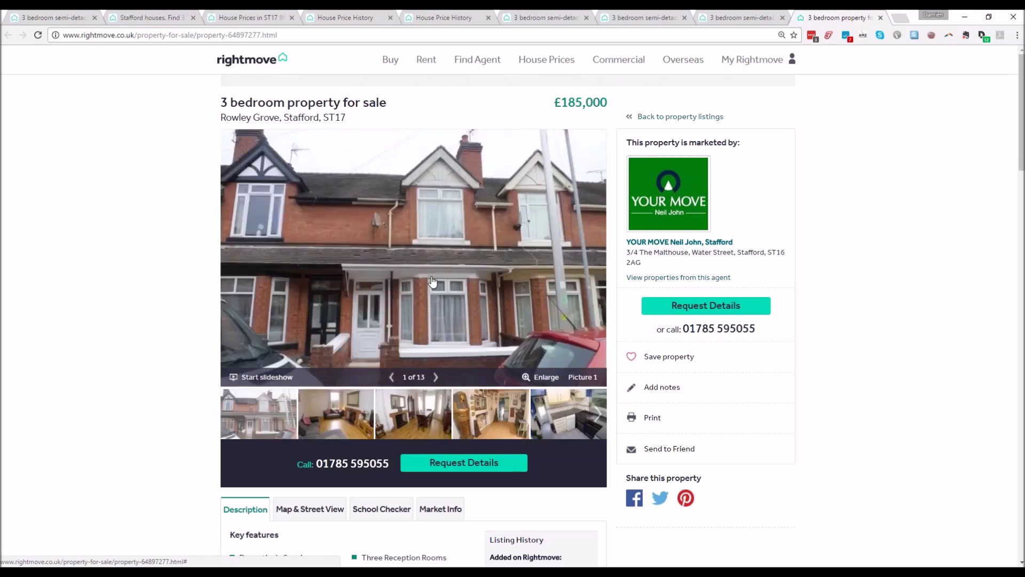
Step: Return to the £159,950 Eastlands listing, show its exterior photo, and go back to the target property's listing
click(555, 16)
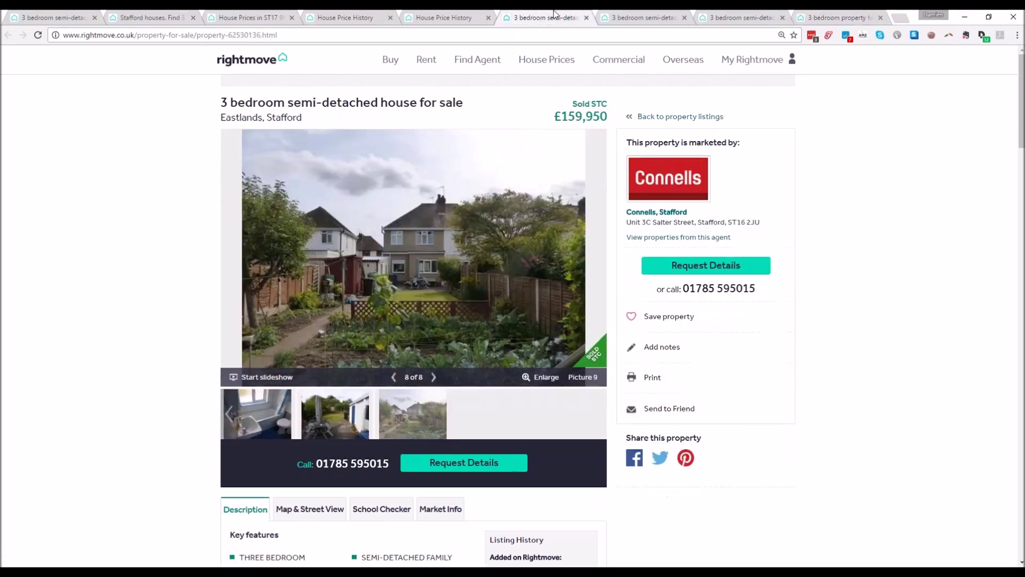
click(434, 378)
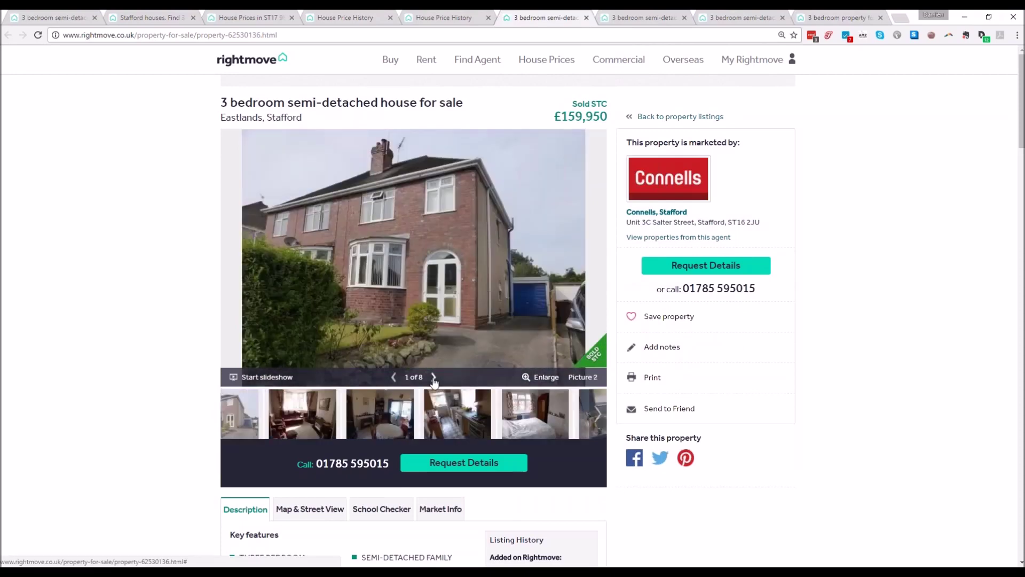
click(32, 14)
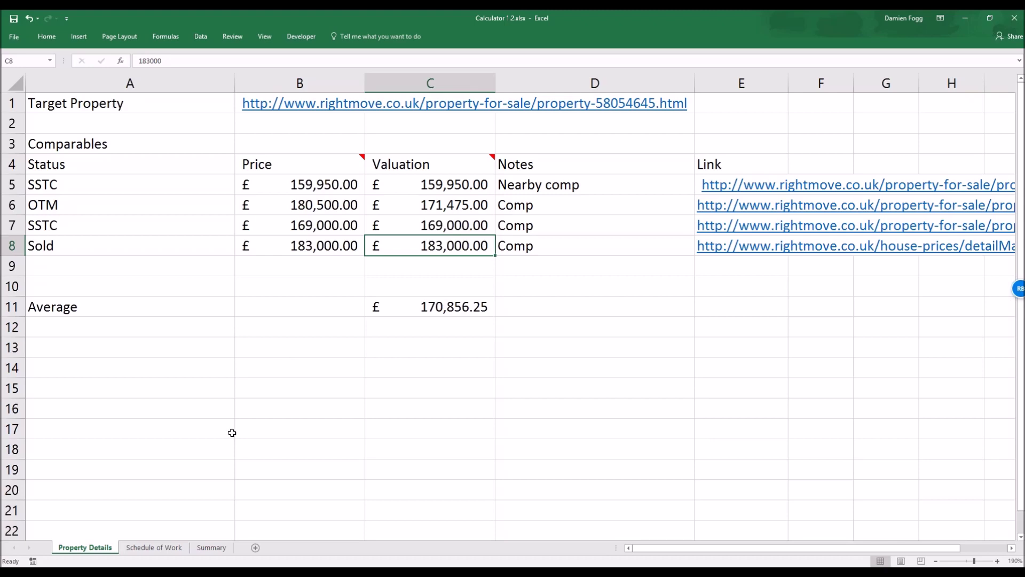
Step: Review the refurbishment costs on the Schedule of Work sheet, checking them against the target property's Rightmove listing
click(154, 548)
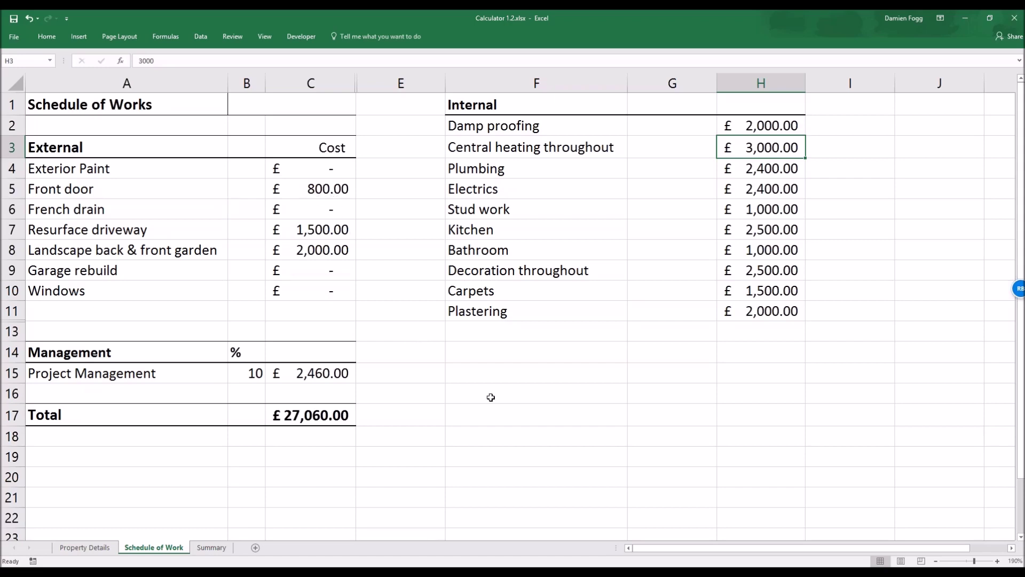
key(alt+Tab)
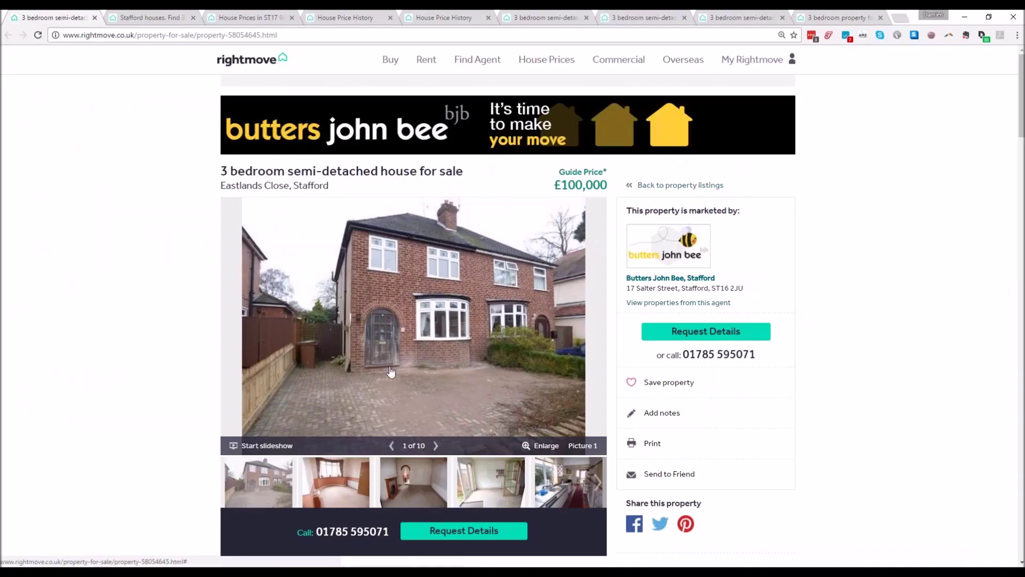
key(alt+Tab)
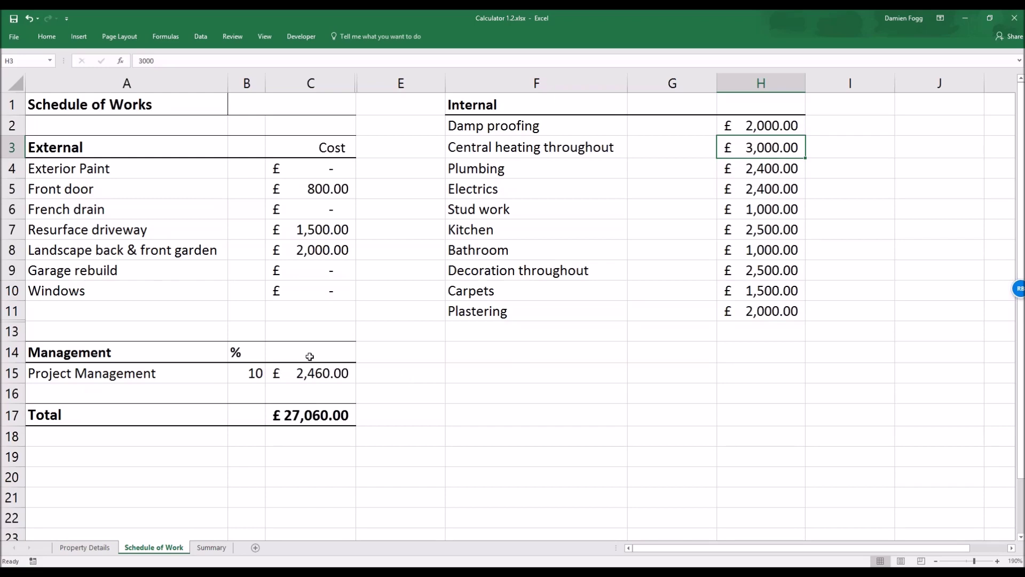
Step: On the Summary sheet, replace the End Valuation formula with a fixed value of 165000
click(212, 547)
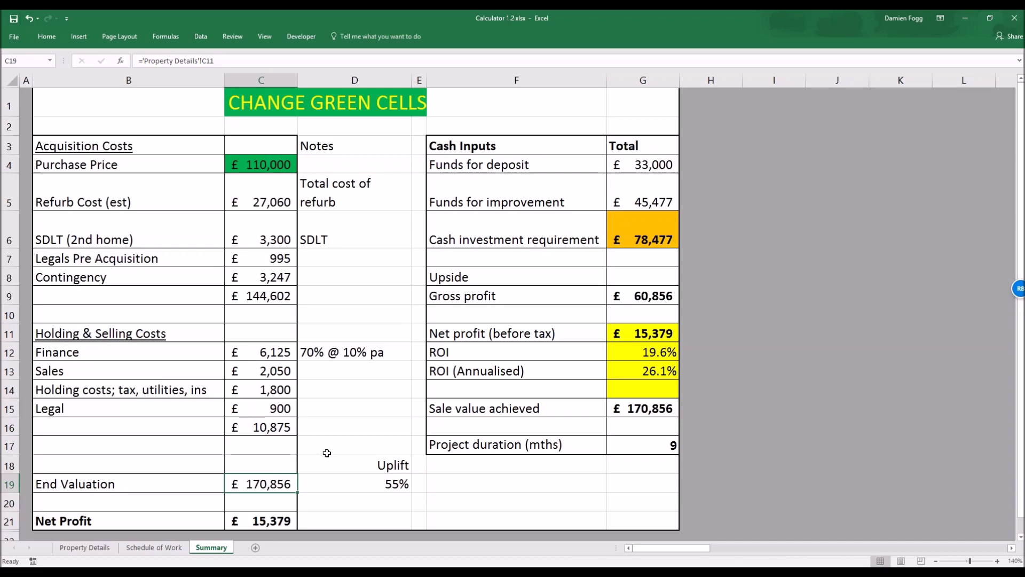
key(F2)
text(165000)
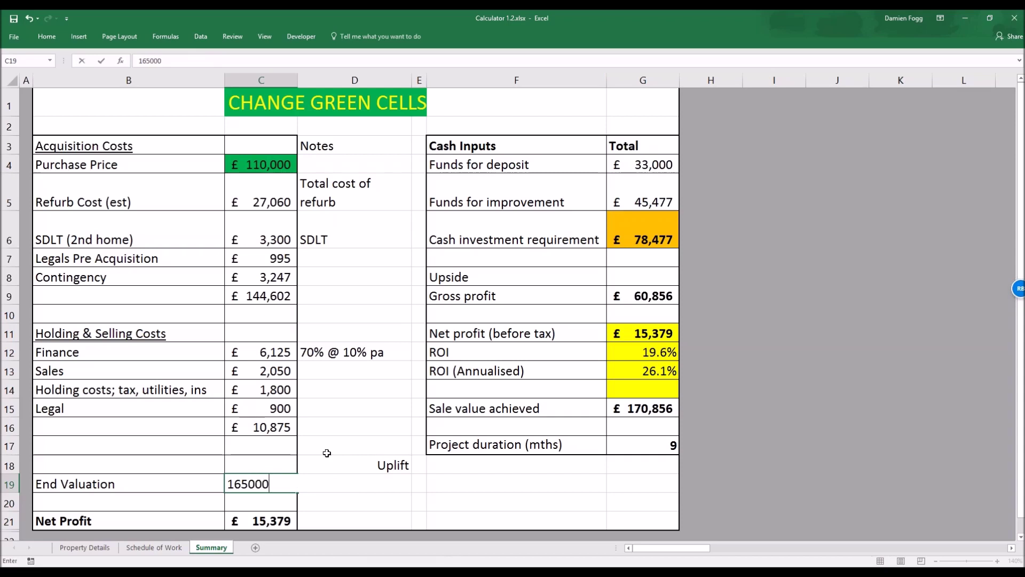
key(Return)
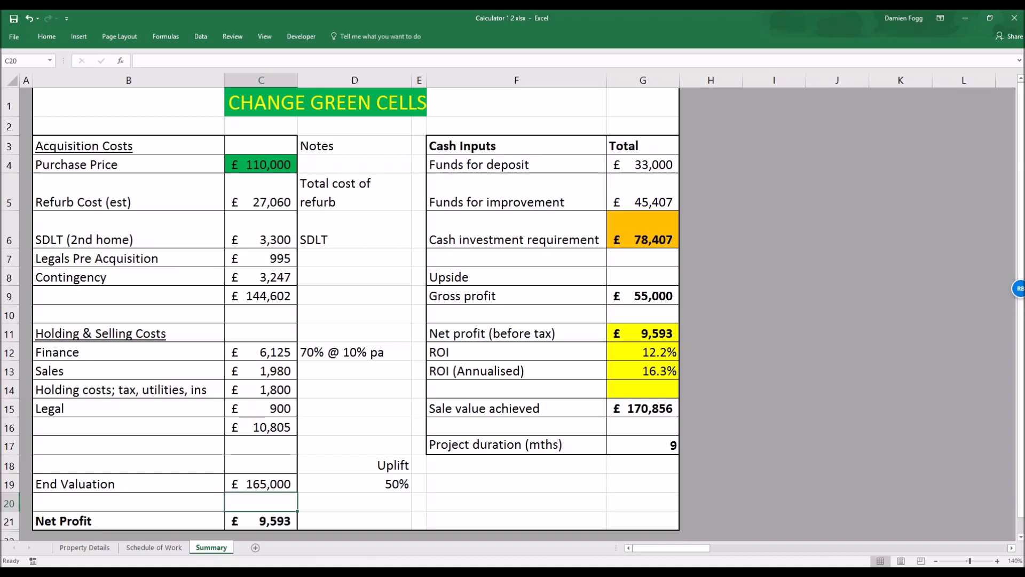
key(alt+Tab)
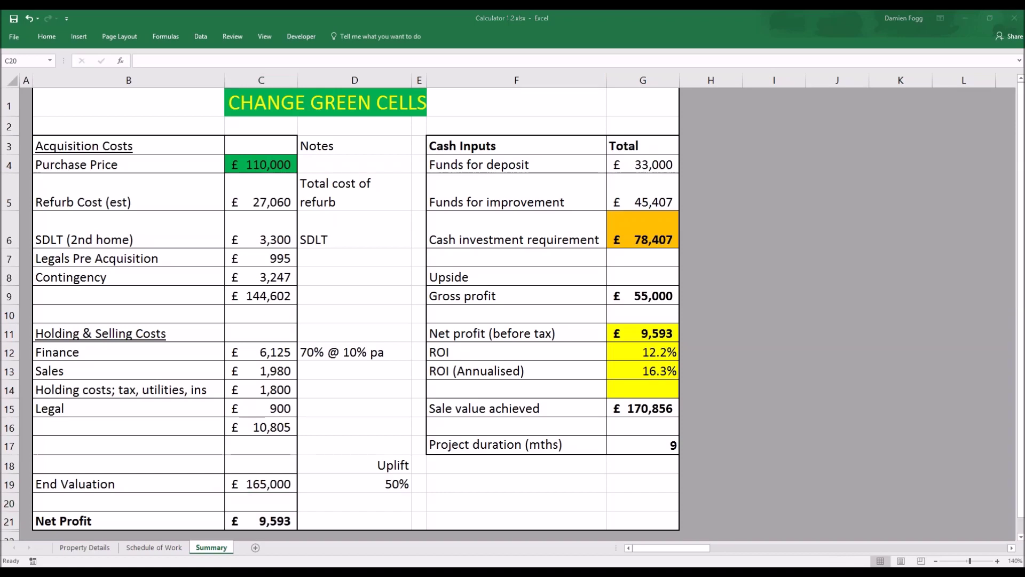